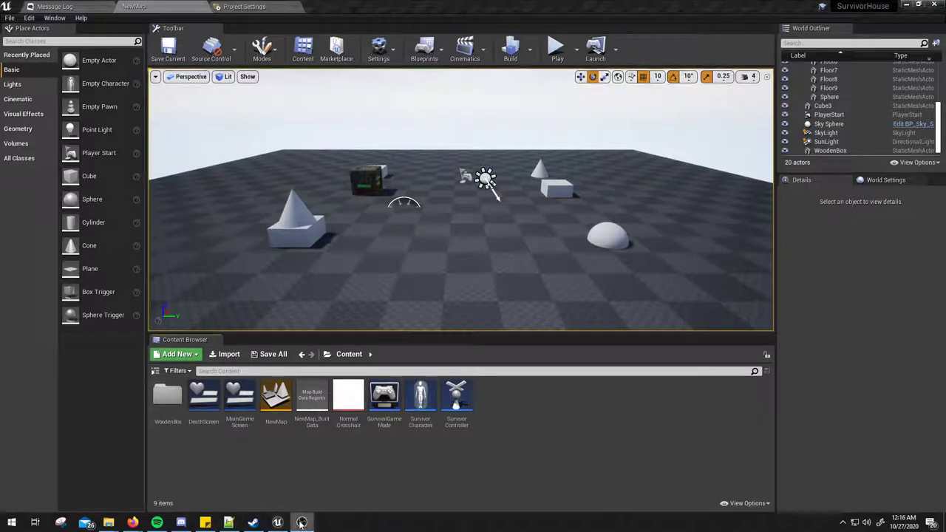
# - Bring the Unreal Engine editor showing the NewMap level back into focus
pyautogui.click(260, 453)
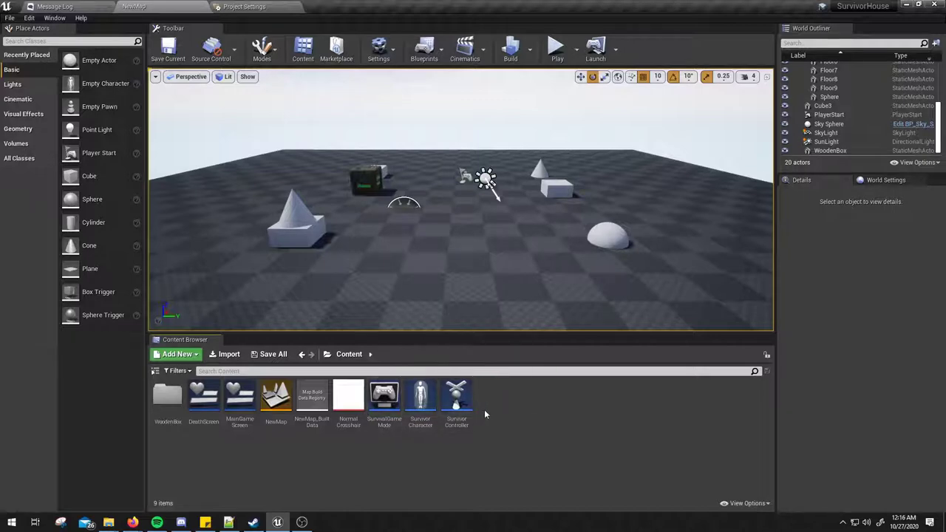
# - Select the wooden box, frame it with F and orbit to see its lettered side
pyautogui.click(366, 185)
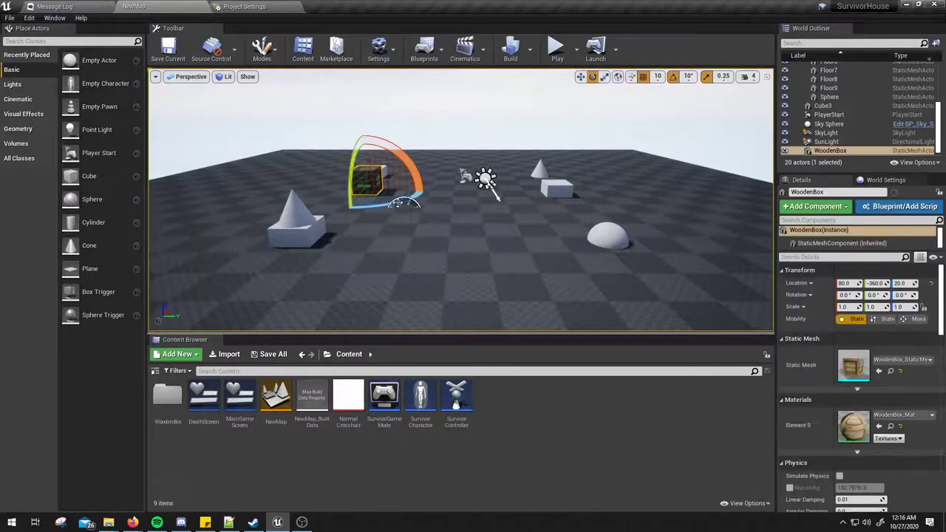
pyautogui.press('f')
pyautogui.keyDown('alt'); pyautogui.moveTo(444, 221); pyautogui.dragTo(628, 263); pyautogui.keyUp('alt')
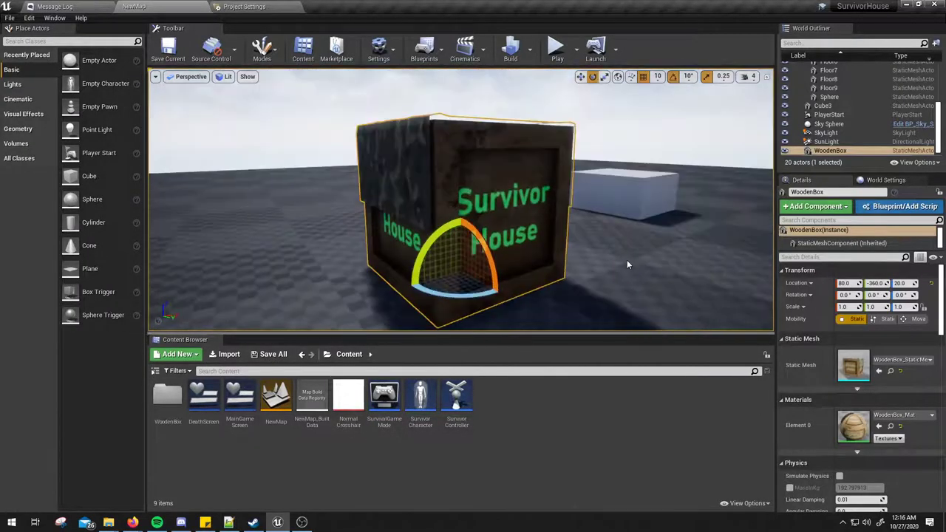
pyautogui.keyDown('alt'); pyautogui.moveTo(584, 260); pyautogui.dragTo(584, 244, button='right'); pyautogui.keyUp('alt')
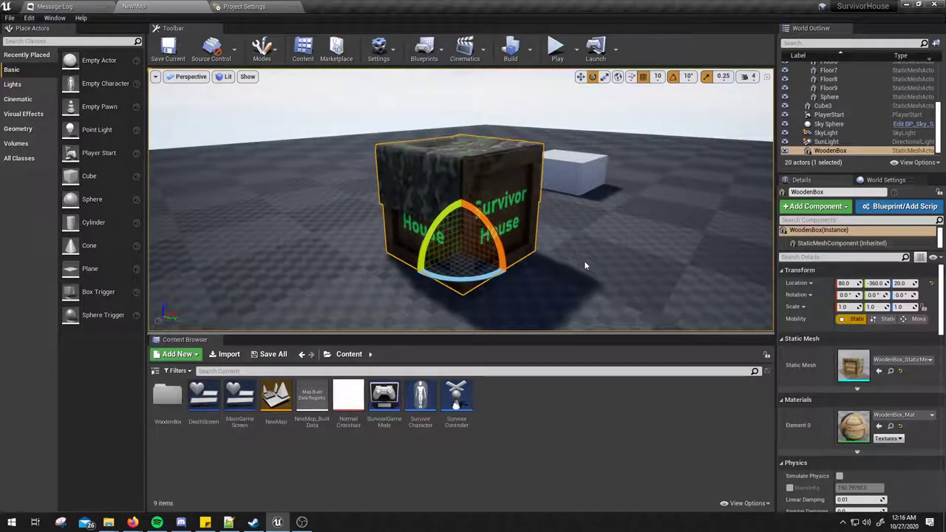
# - Open the WoodenBox folder to list its assets, including WoodenBox_StaticMesh and WoodenBox_Mat
pyautogui.doubleClick(168, 399)
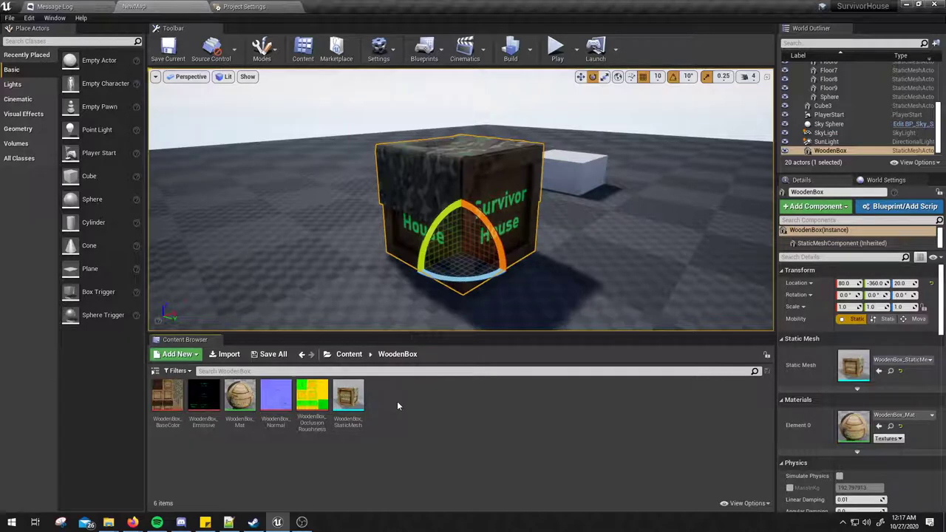
pyautogui.moveTo(352, 397)
pyautogui.moveTo(238, 399)
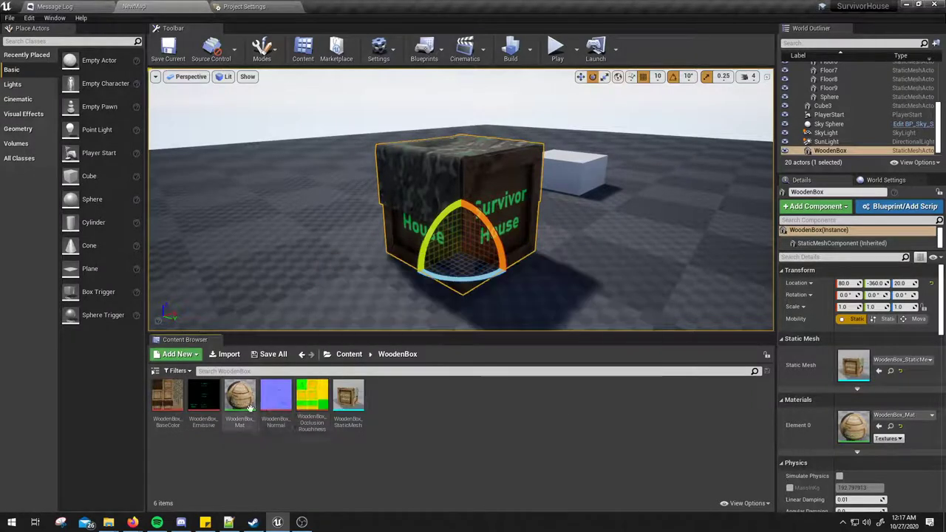
# - Open WoodenBox_Mat in the Material Editor and survey its texture-sample and material nodes
pyautogui.doubleClick(249, 407)
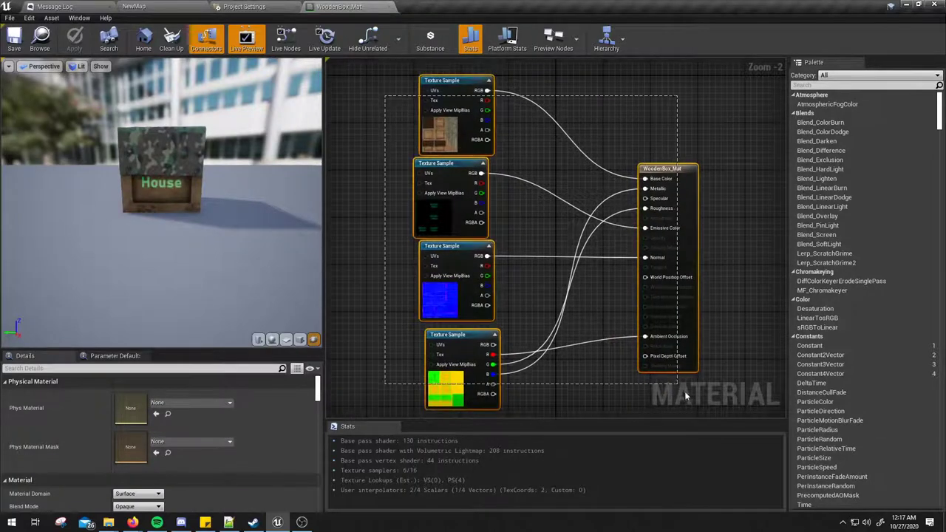
pyautogui.moveTo(384, 94); pyautogui.dragTo(712, 380)
pyautogui.click(711, 381)
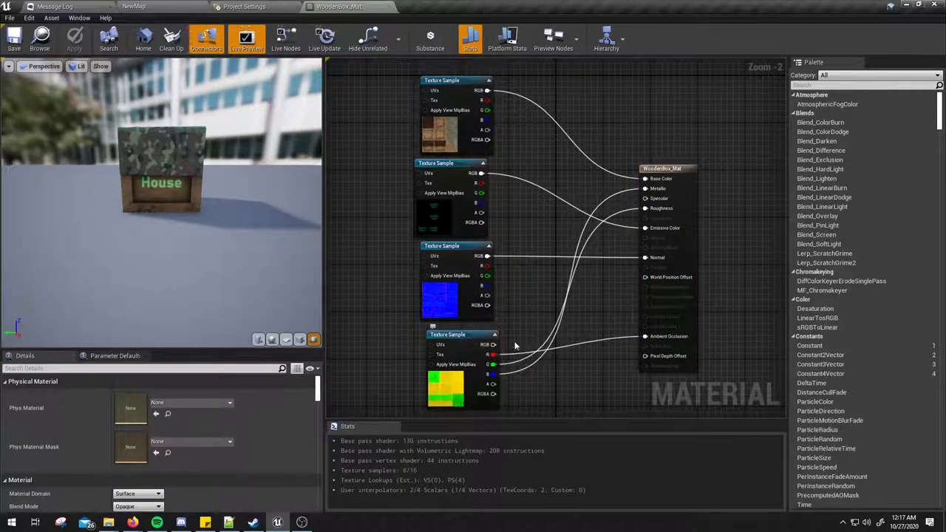
pyautogui.moveTo(407, 79); pyautogui.dragTo(723, 416)
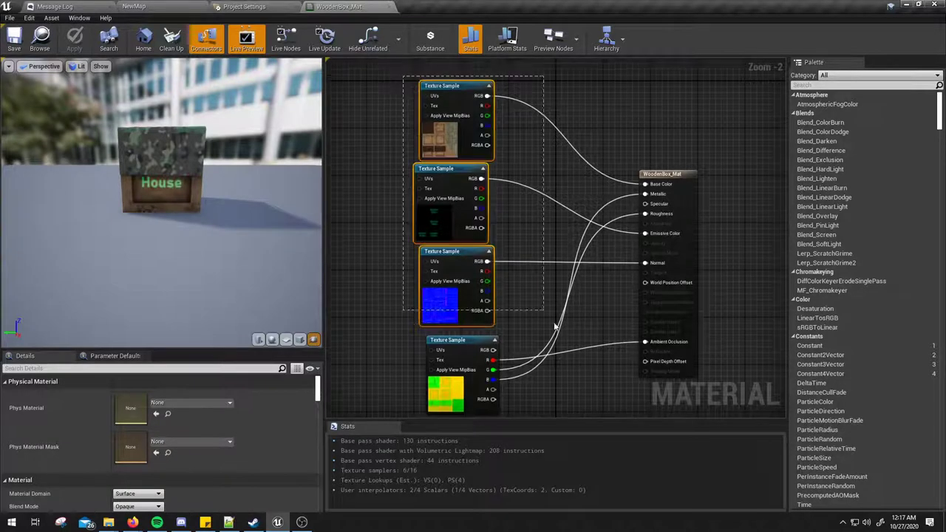
pyautogui.moveTo(723, 416); pyautogui.dragTo(716, 368, button='right')
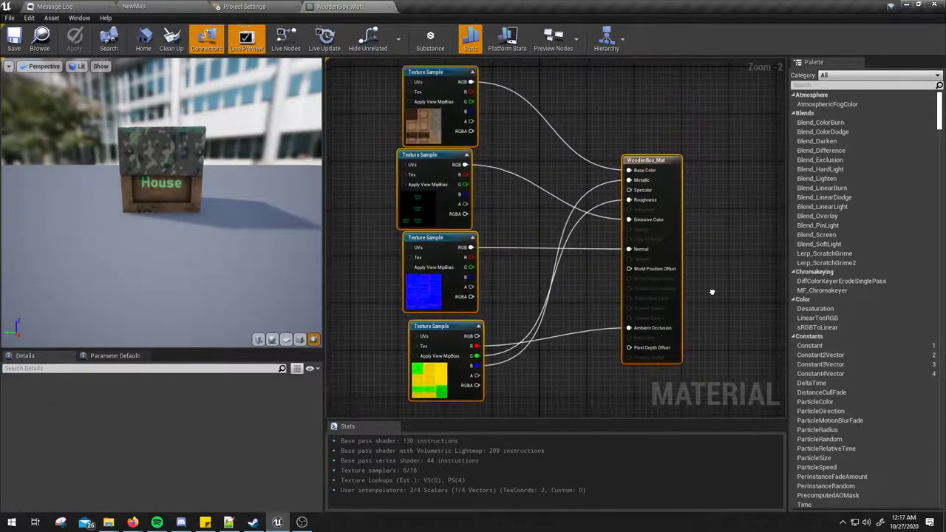
pyautogui.moveTo(714, 244); pyautogui.dragTo(714, 291, button='right')
# - Select the bottom Texture Sample to inspect the occlusion-roughness-metallic texture
pyautogui.click(510, 142)
pyautogui.moveTo(374, 69); pyautogui.dragTo(692, 393)
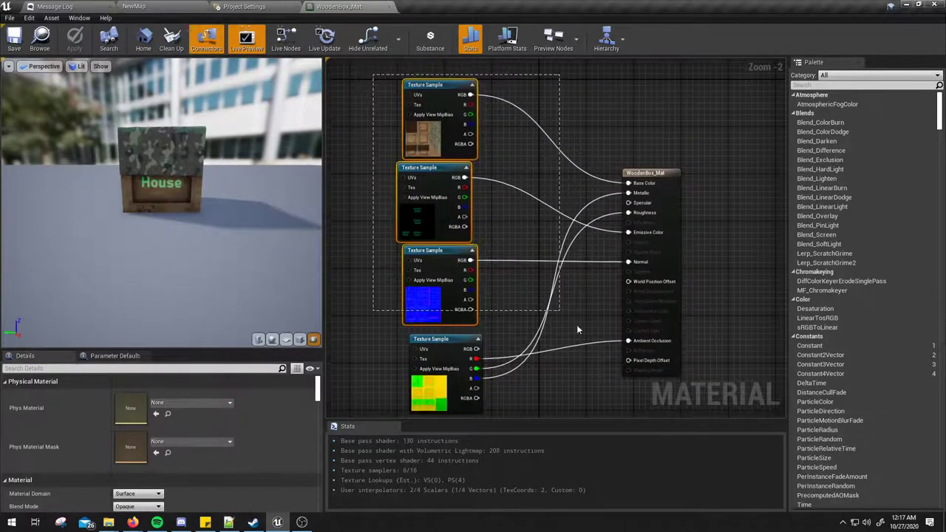
pyautogui.moveTo(698, 402)
pyautogui.mouseDown(button='right')
pyautogui.moveTo(709, 380)
pyautogui.moveTo(704, 414)
pyautogui.mouseUp(button='right')
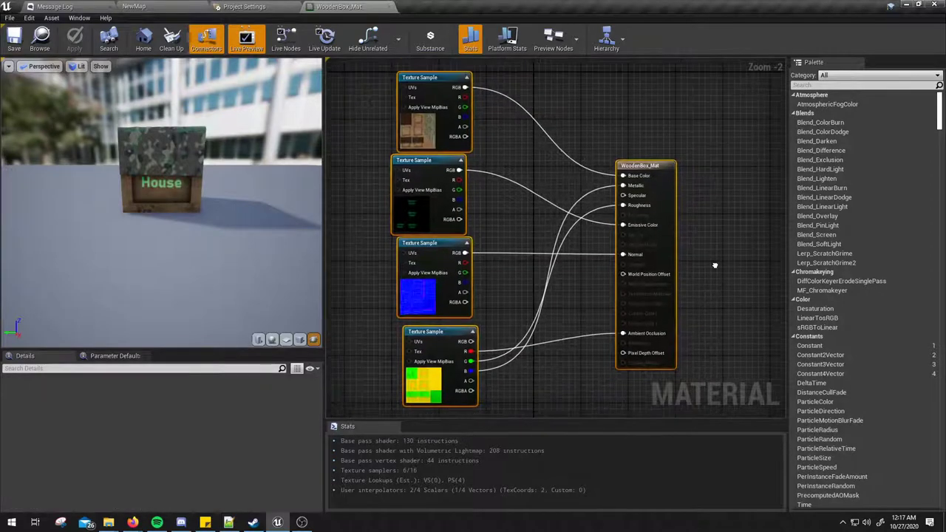
pyautogui.click(716, 264)
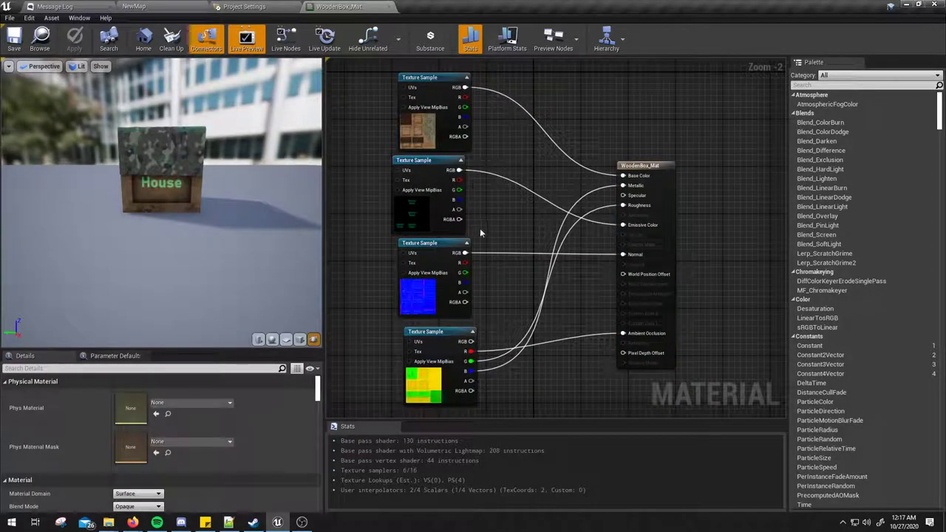
pyautogui.click(423, 388)
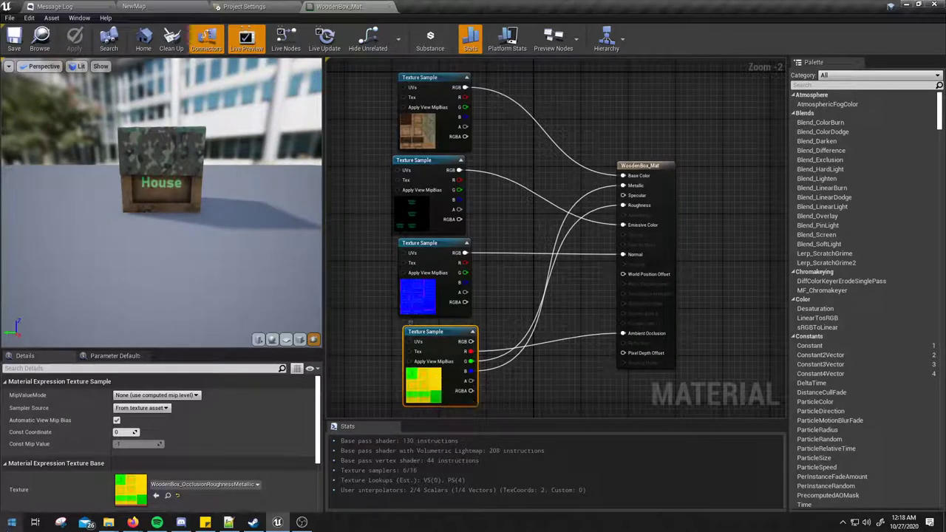
pyautogui.click(11, 522)
# - Launch Photoshop CC and create a new 512x512 white document
pyautogui.click(66, 355)
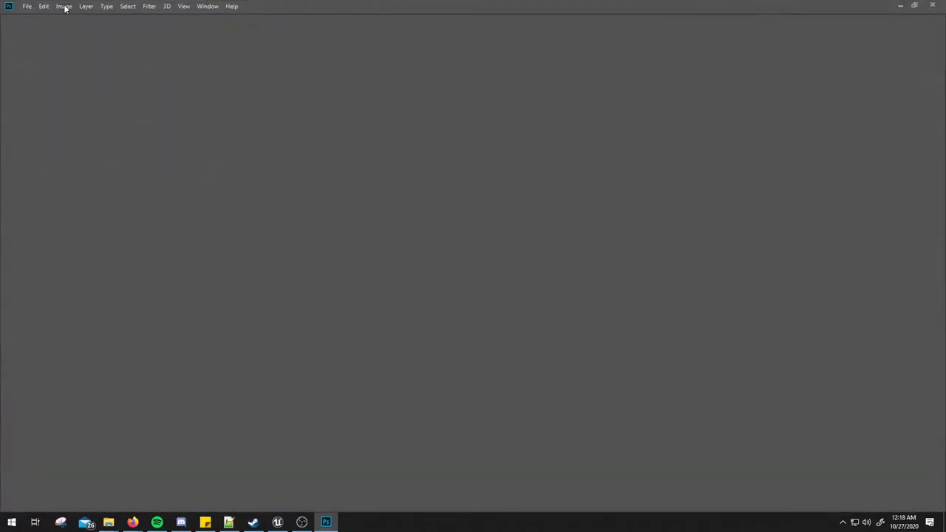
pyautogui.click(27, 6)
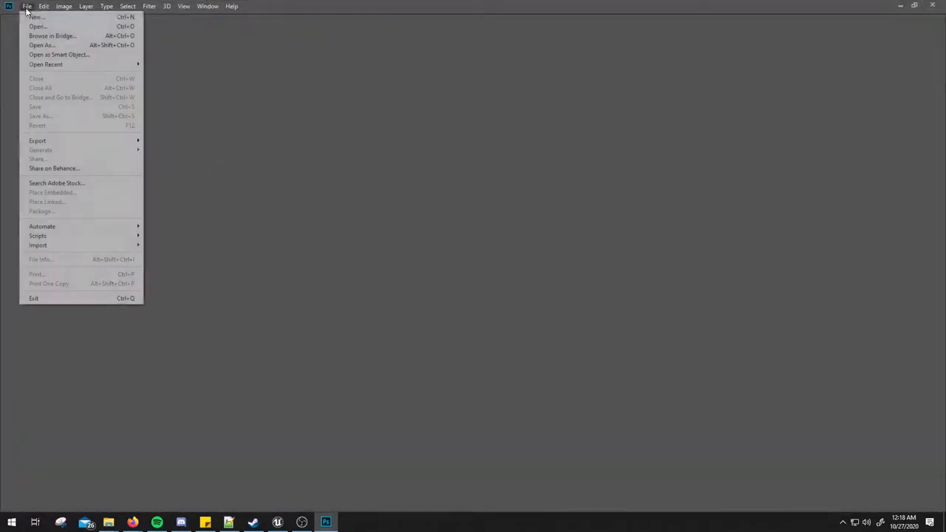
pyautogui.click(59, 19)
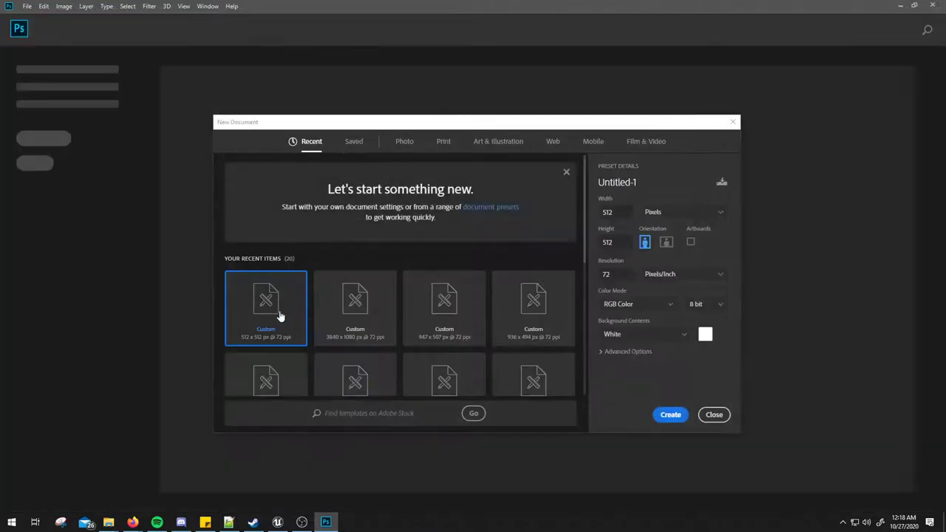
pyautogui.click(661, 413)
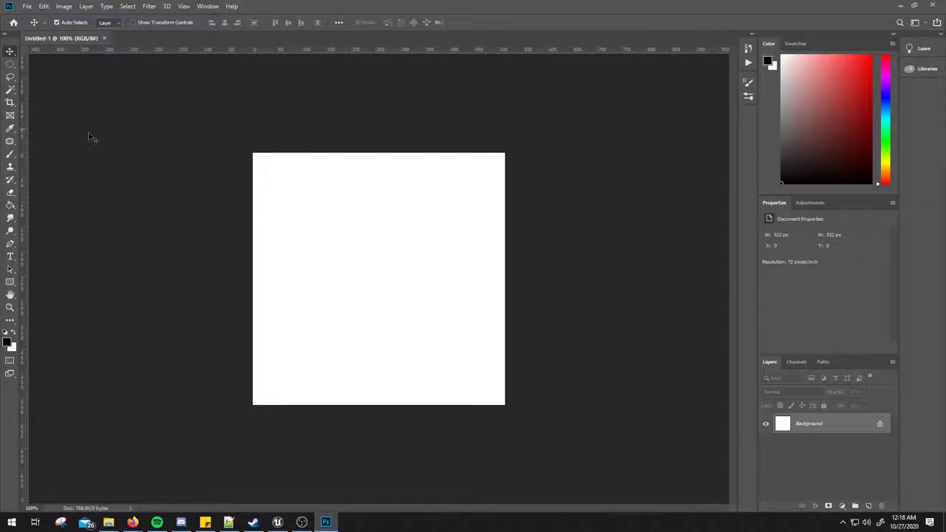
# - Brush black, red and blue scribbles onto the canvas and show the Channels panel
pyautogui.press('b')
pyautogui.moveTo(350, 260)
pyautogui.mouseDown()
pyautogui.moveTo(336, 293)
pyautogui.moveTo(410, 320)
pyautogui.mouseUp()
pyautogui.moveTo(362, 281); pyautogui.dragTo(354, 250)
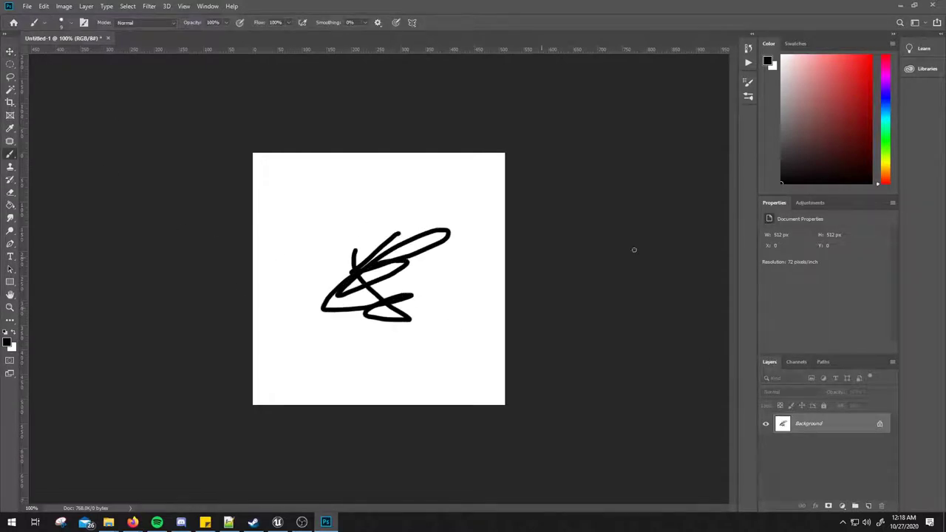
pyautogui.click(860, 57)
pyautogui.moveTo(320, 183); pyautogui.dragTo(445, 337)
pyautogui.moveTo(447, 184); pyautogui.dragTo(322, 326)
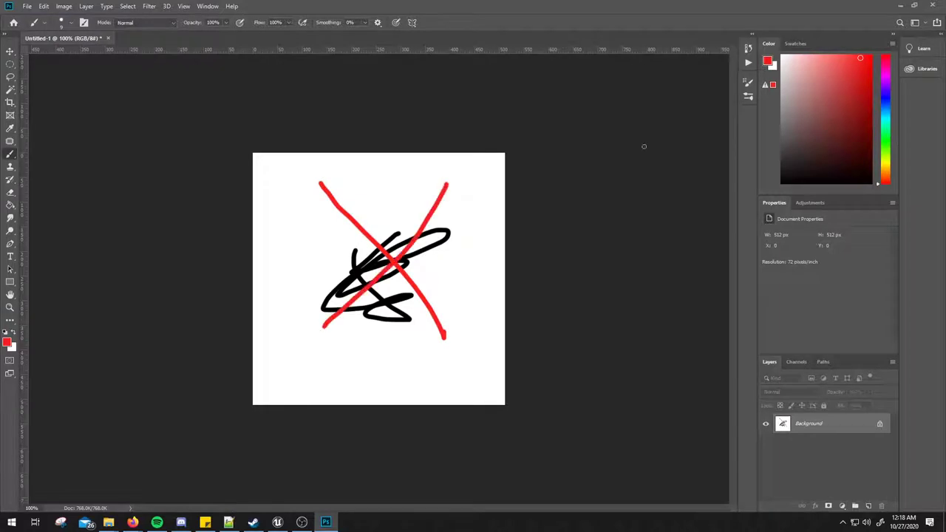
pyautogui.click(886, 98)
pyautogui.moveTo(285, 231)
pyautogui.mouseDown()
pyautogui.moveTo(370, 270)
pyautogui.moveTo(377, 326)
pyautogui.moveTo(332, 220)
pyautogui.mouseUp()
pyautogui.click(797, 362)
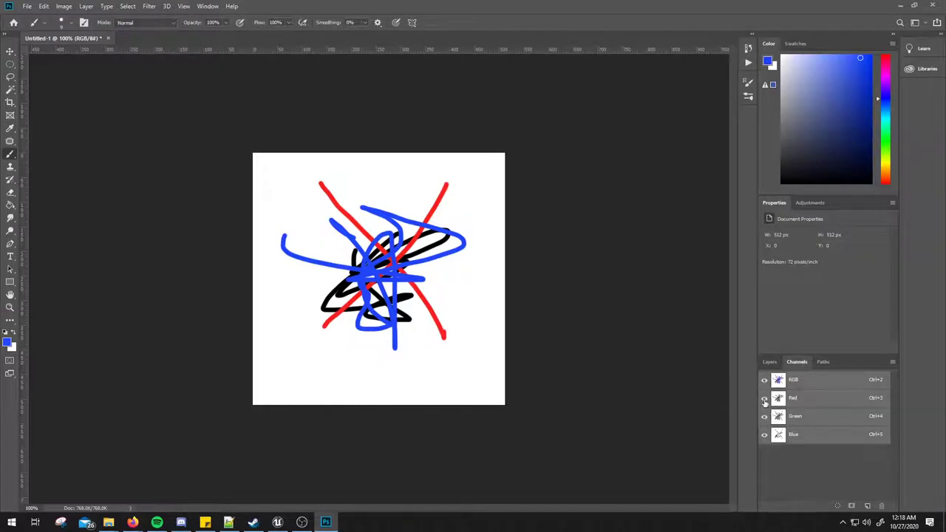
# - View the Red, Green and Blue channels individually, ending with only the Blue channel shown
pyautogui.click(768, 399)
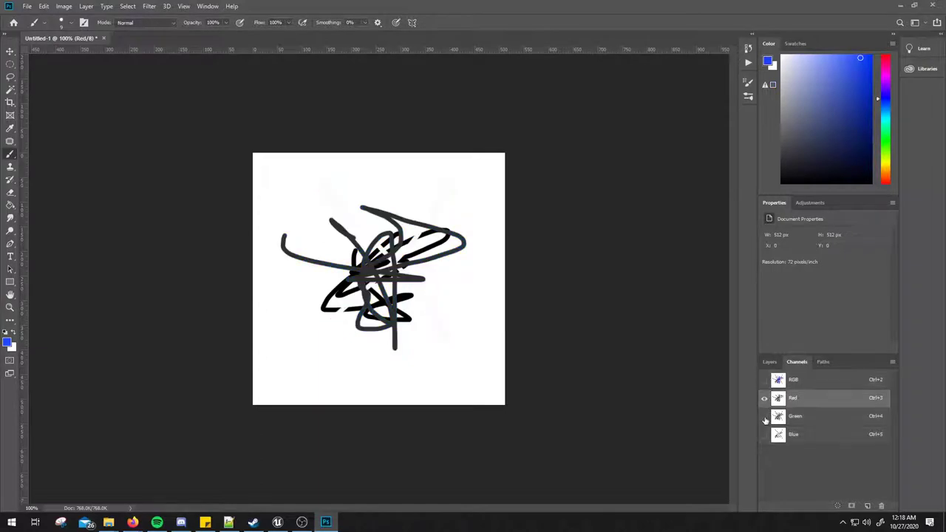
pyautogui.click(765, 417)
pyautogui.click(765, 400)
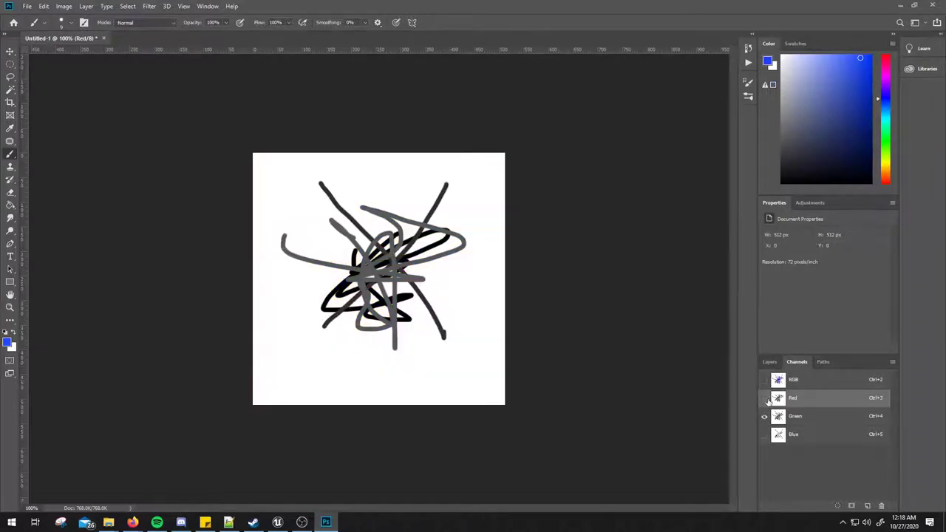
pyautogui.click(764, 435)
pyautogui.click(764, 416)
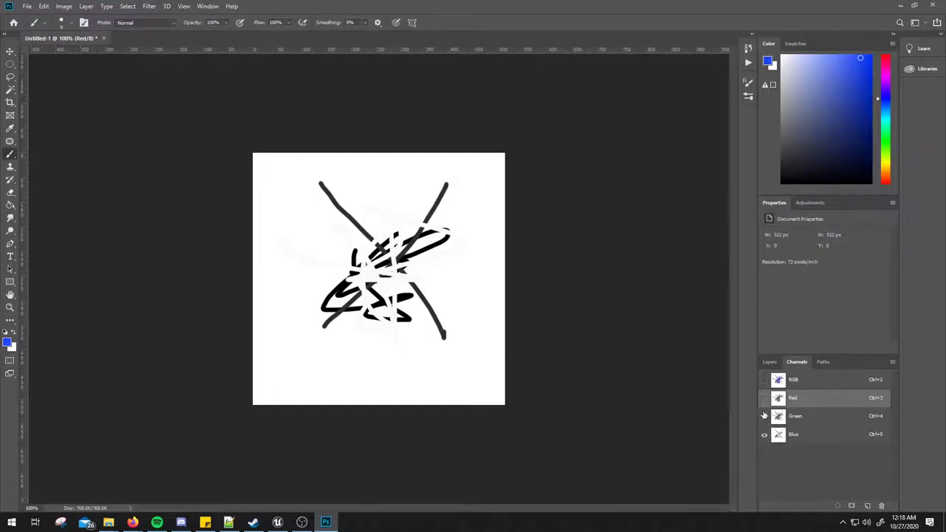
pyautogui.click(765, 380)
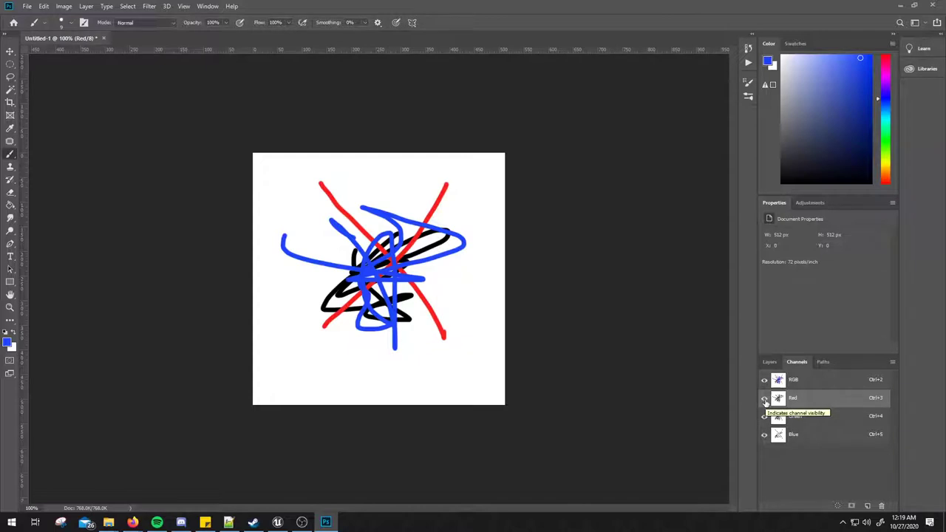
pyautogui.click(764, 398)
pyautogui.click(765, 418)
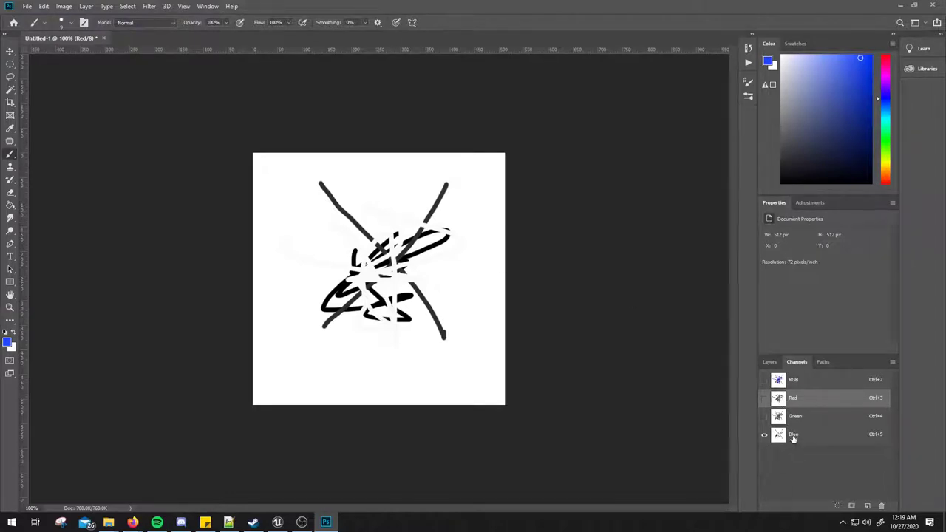
# - Compare the Red and Green channels alone, then restore the full RGB composite
pyautogui.click(764, 380)
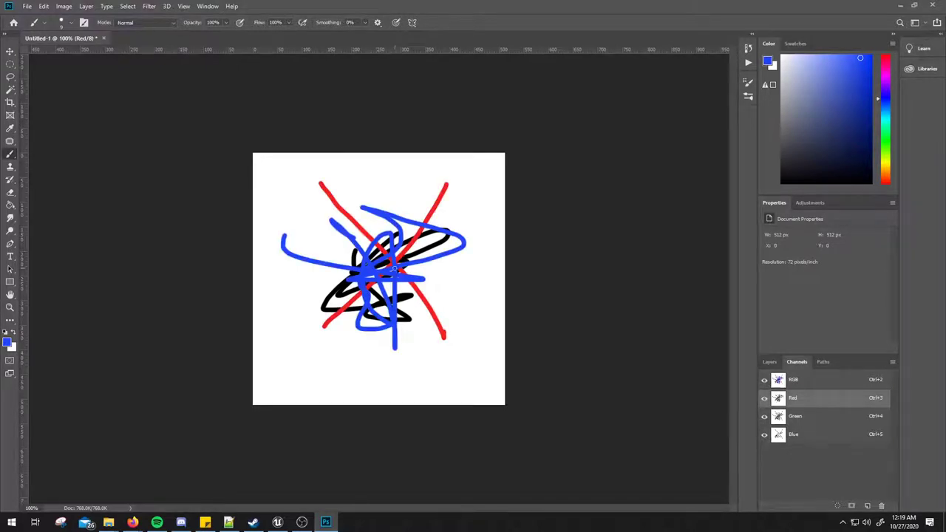
pyautogui.click(765, 417)
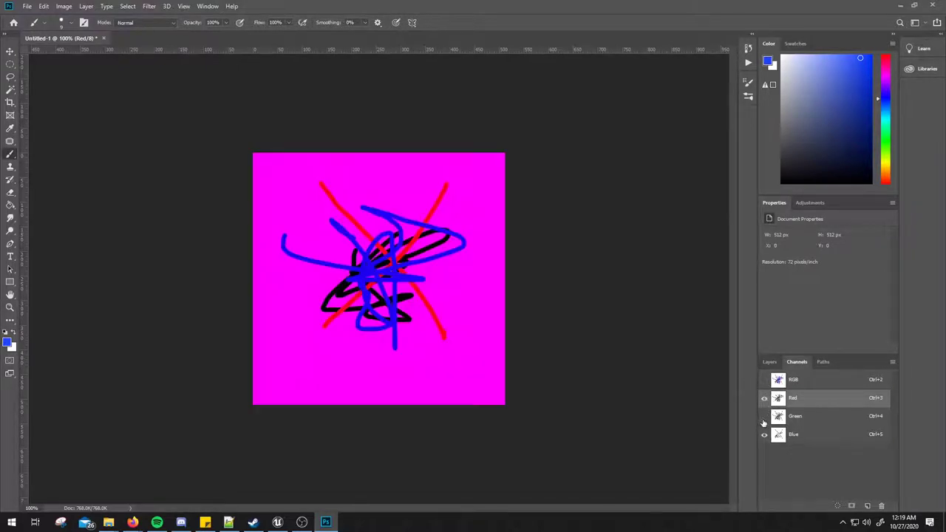
pyautogui.click(764, 435)
pyautogui.click(764, 417)
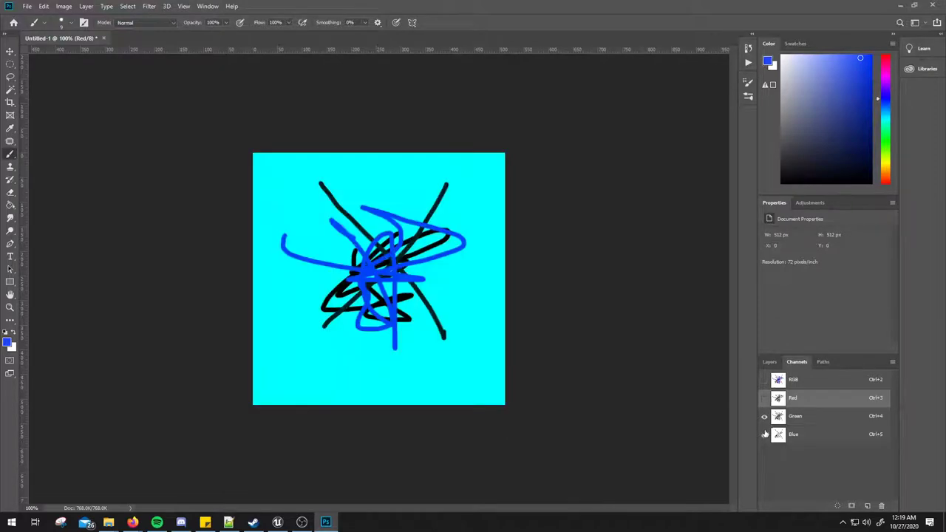
pyautogui.click(764, 434)
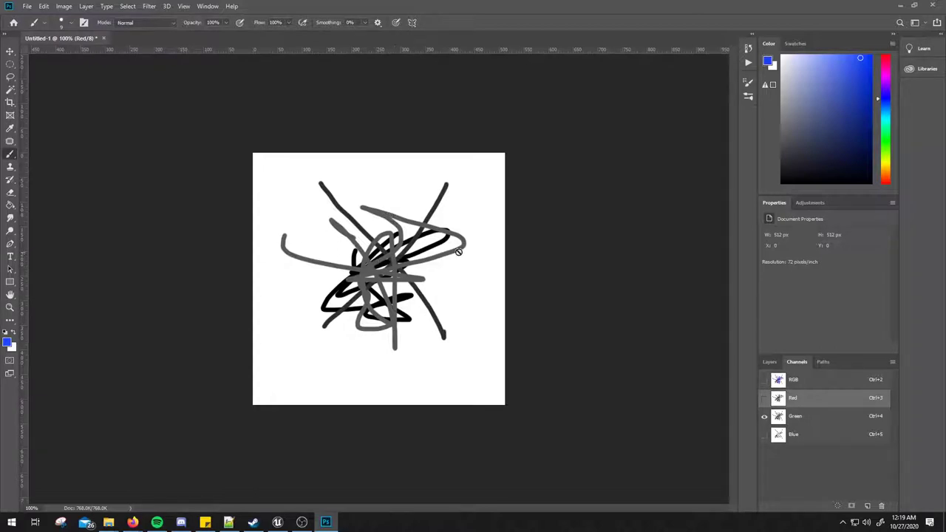
pyautogui.click(764, 397)
pyautogui.click(764, 417)
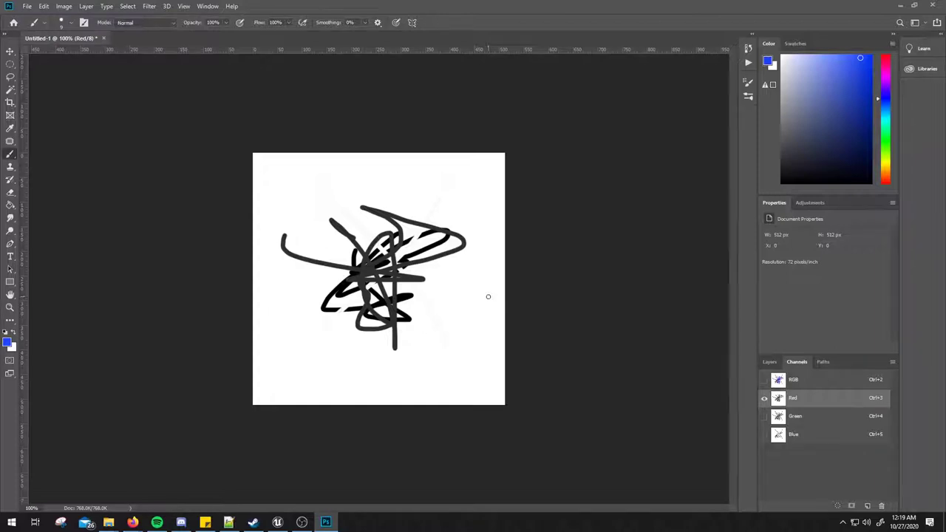
pyautogui.click(765, 380)
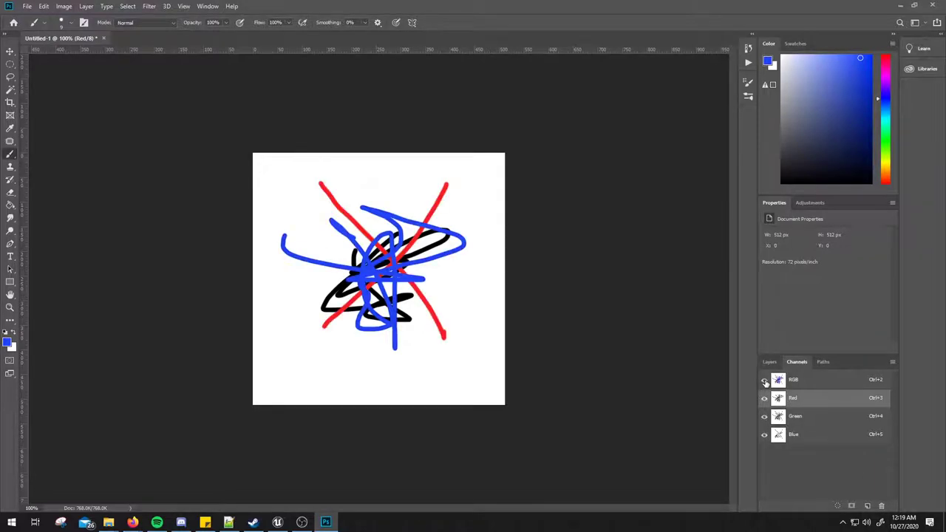
pyautogui.hotkey('alt', 'Tab')
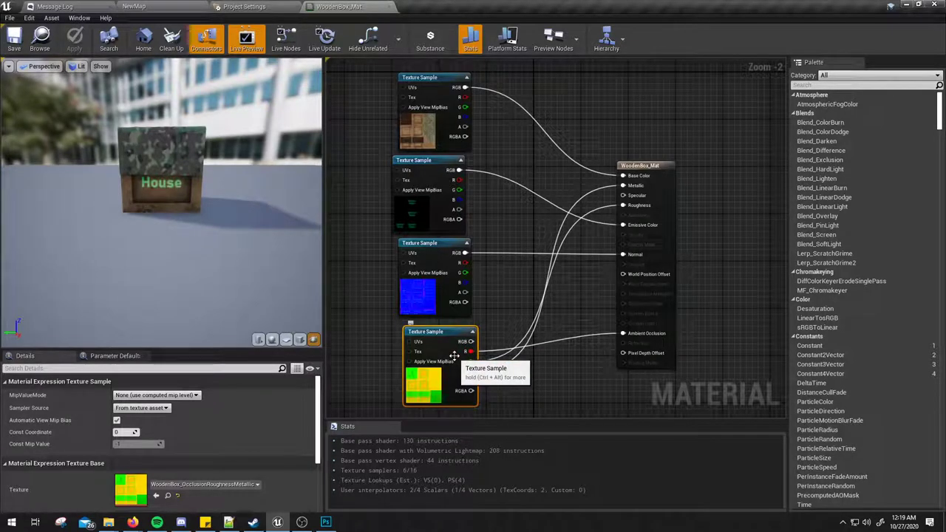
# - Wire the bottom texture sample's R output into WoodenBox_Mat's Ambient Occlusion input
pyautogui.moveTo(243, 190)
pyautogui.mouseDown()
pyautogui.moveTo(242, 222)
pyautogui.moveTo(255, 236)
pyautogui.mouseUp()
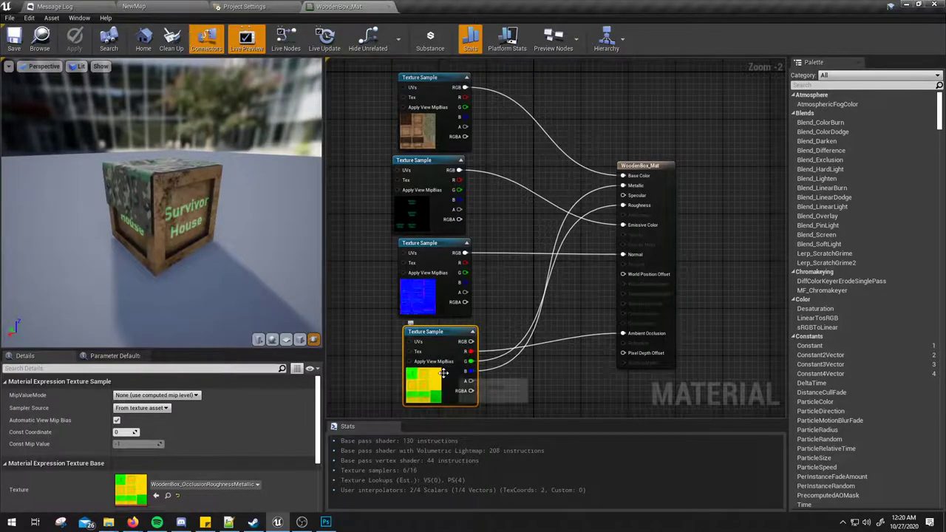
pyautogui.moveTo(467, 353)
pyautogui.mouseDown()
pyautogui.moveTo(597, 346)
pyautogui.moveTo(623, 333)
pyautogui.mouseUp()
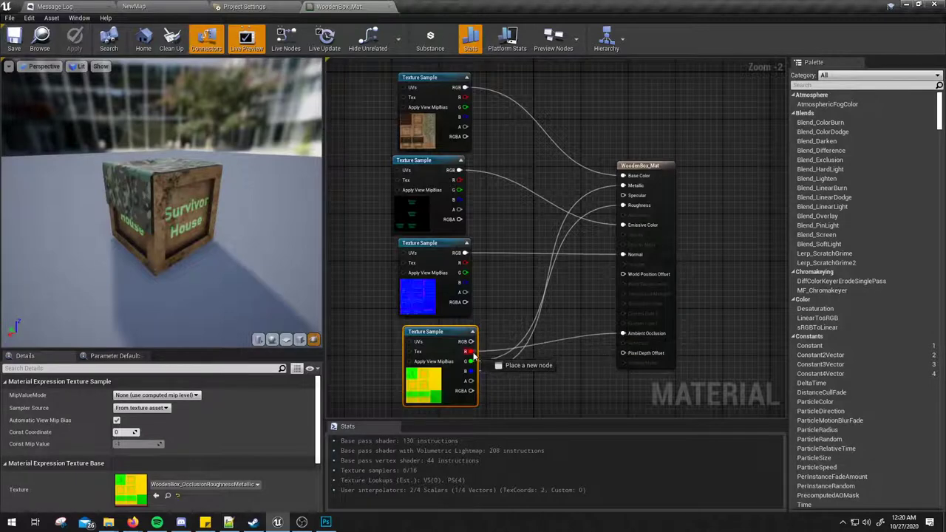
pyautogui.click(487, 307)
pyautogui.click(444, 366)
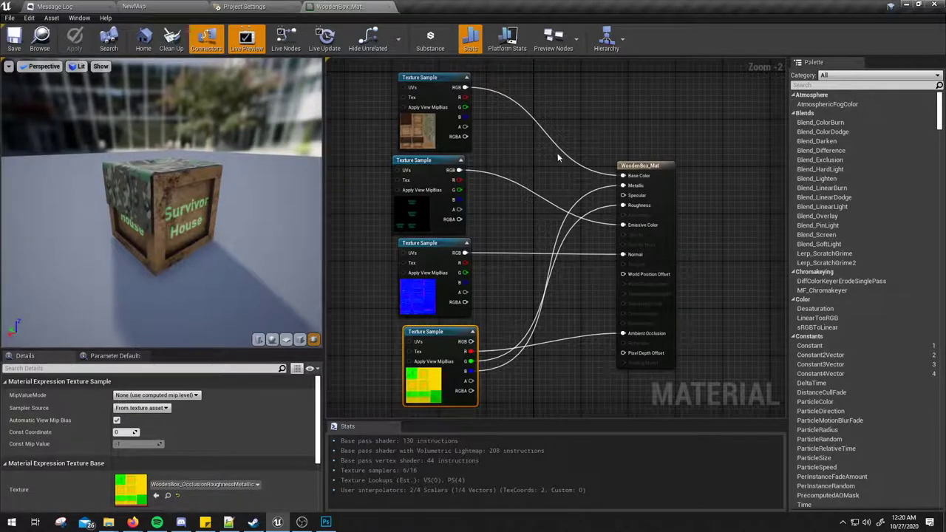
pyautogui.click(579, 137)
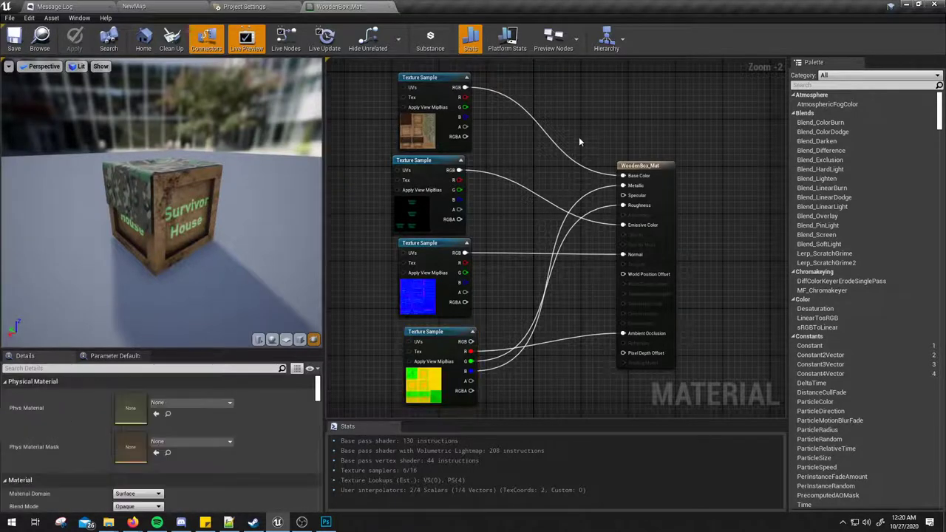
# - Close the WoodenBox_Mat editor and return to the top-level Content folder
pyautogui.click(389, 9)
pyautogui.click(193, 6)
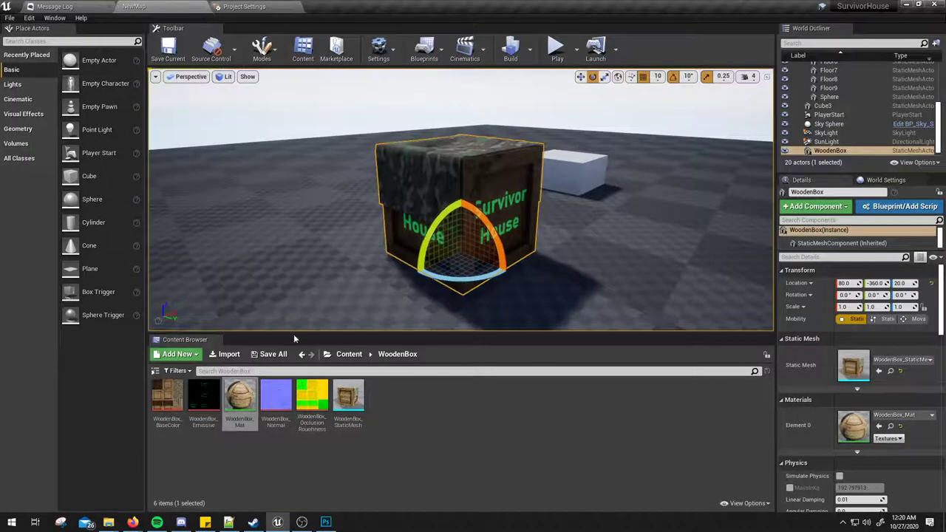
pyautogui.click(349, 354)
# - Create a new folder in Content named System
pyautogui.rightClick(530, 407)
pyautogui.click(528, 412)
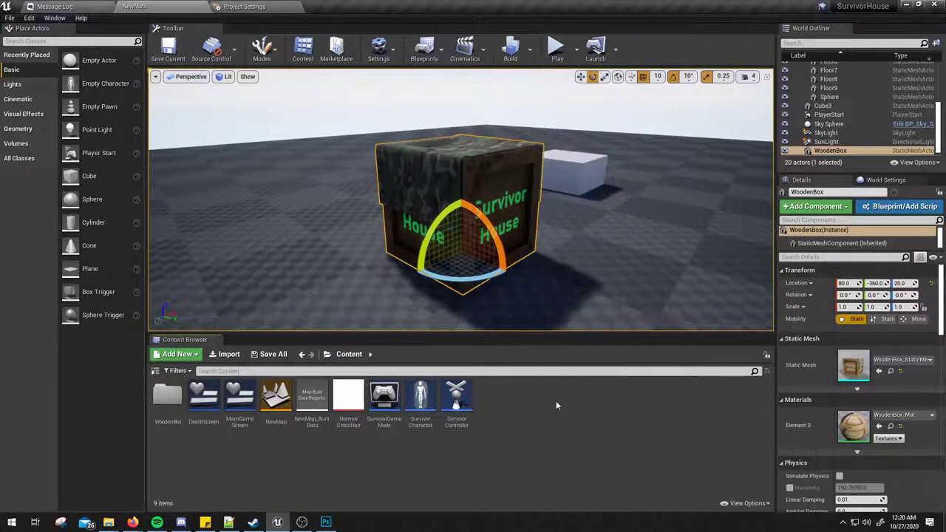
pyautogui.rightClick(555, 401)
pyautogui.click(503, 504)
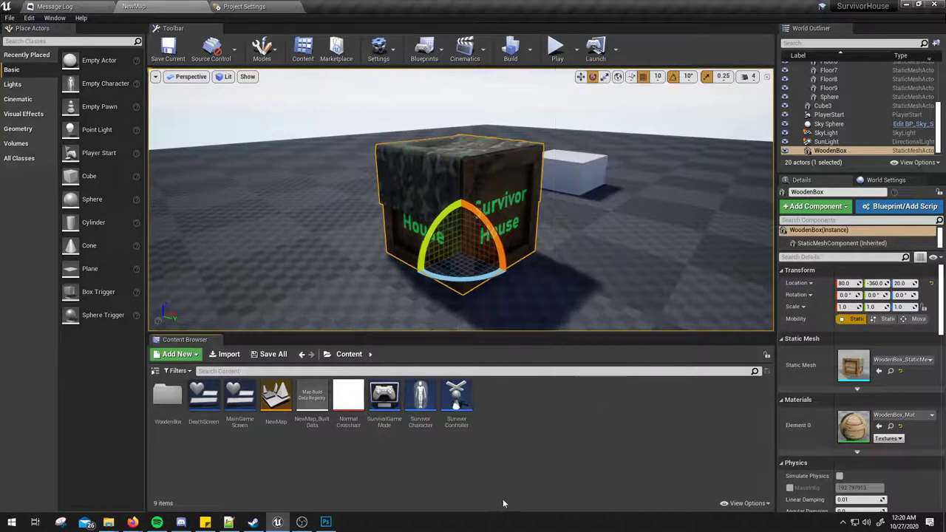
pyautogui.rightClick(584, 429)
pyautogui.click(615, 92)
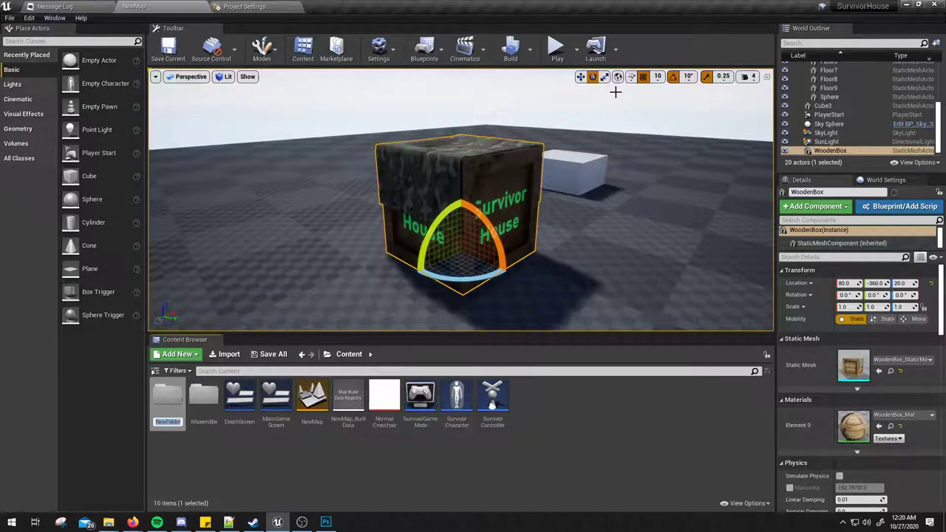
pyautogui.write('Skri')
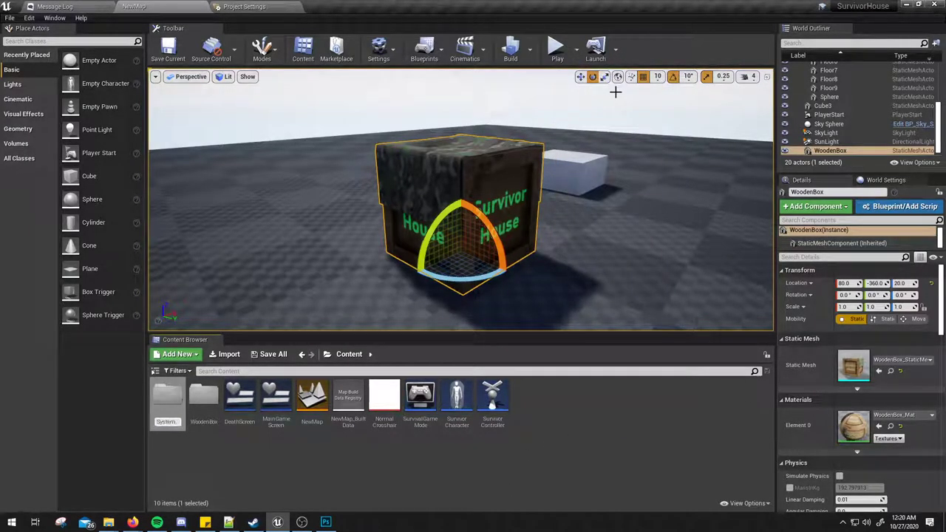
pyautogui.press('Return')
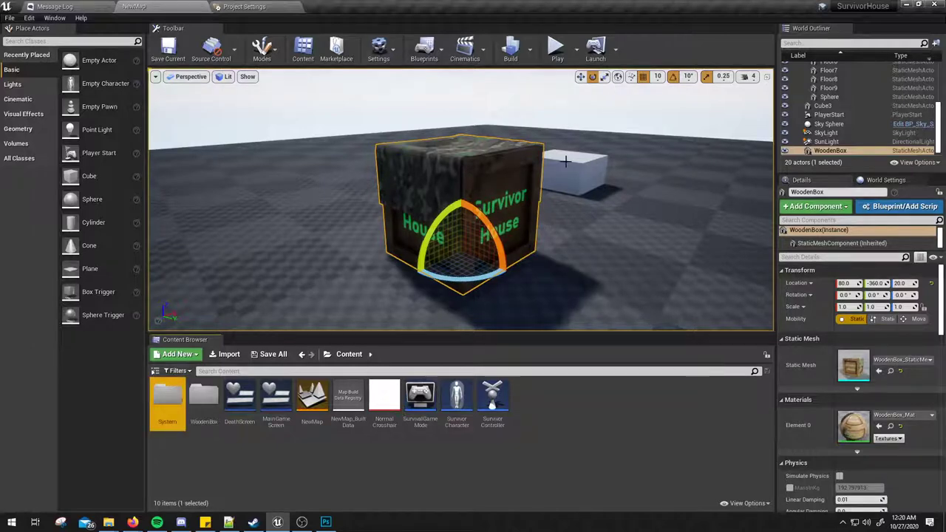
# - Drag SurvivalGameMode, SurvivorCharacter and SurvivorController onto the System folder
pyautogui.click(492, 403)
pyautogui.click(457, 400)
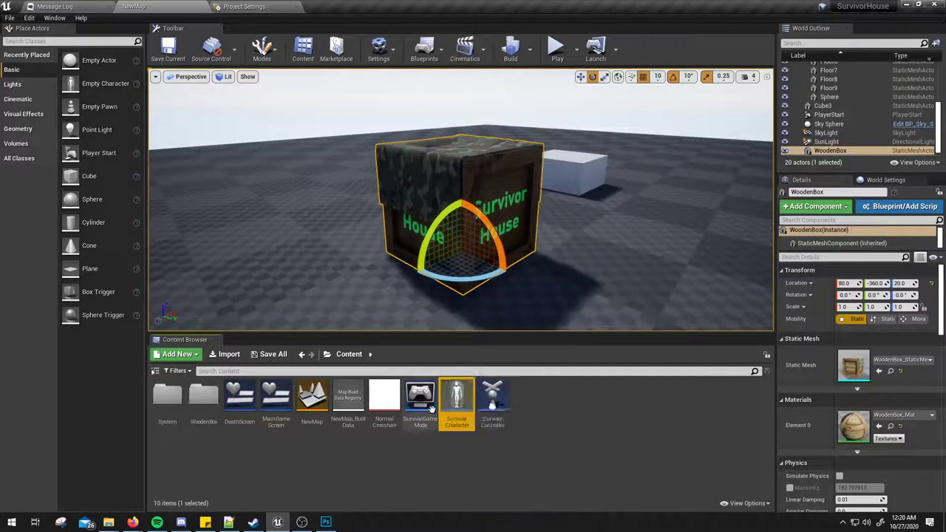
pyautogui.click(422, 399)
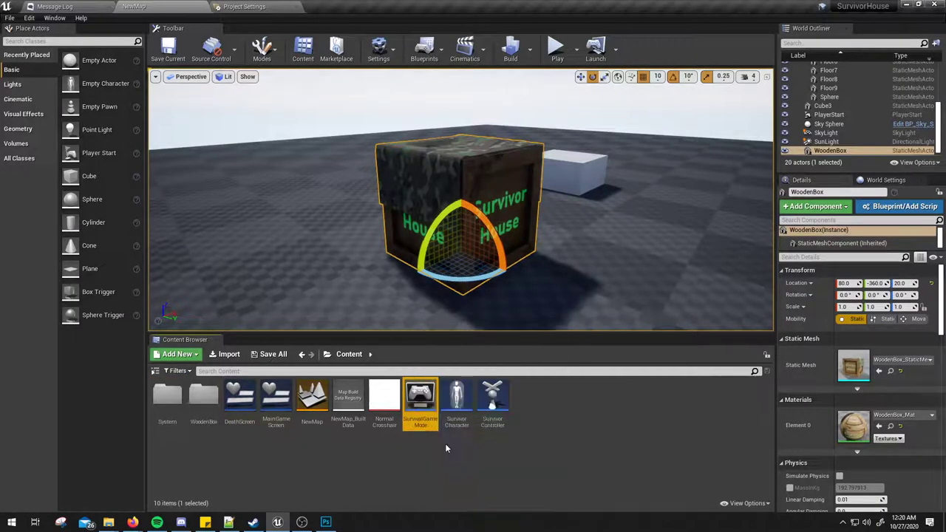
pyautogui.keyDown('shift'); pyautogui.click(492, 400); pyautogui.keyUp('shift')
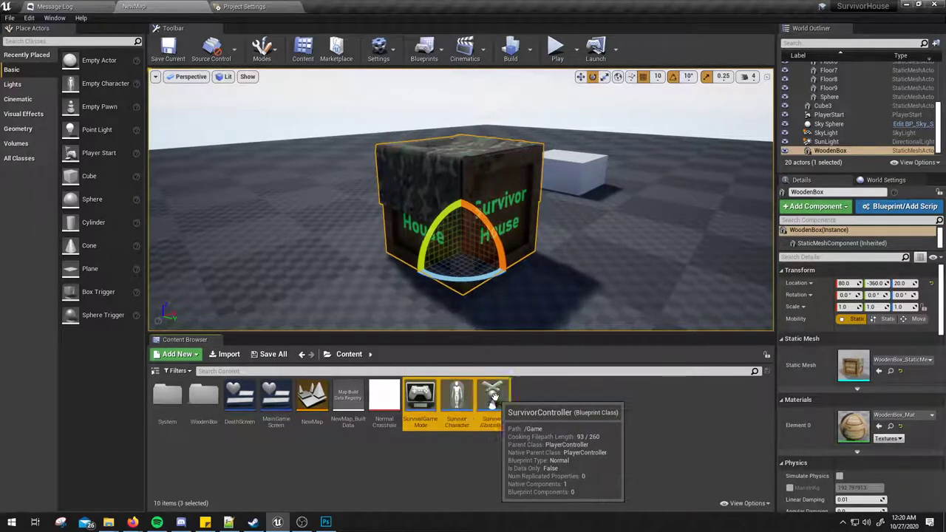
pyautogui.moveTo(419, 399); pyautogui.dragTo(158, 400)
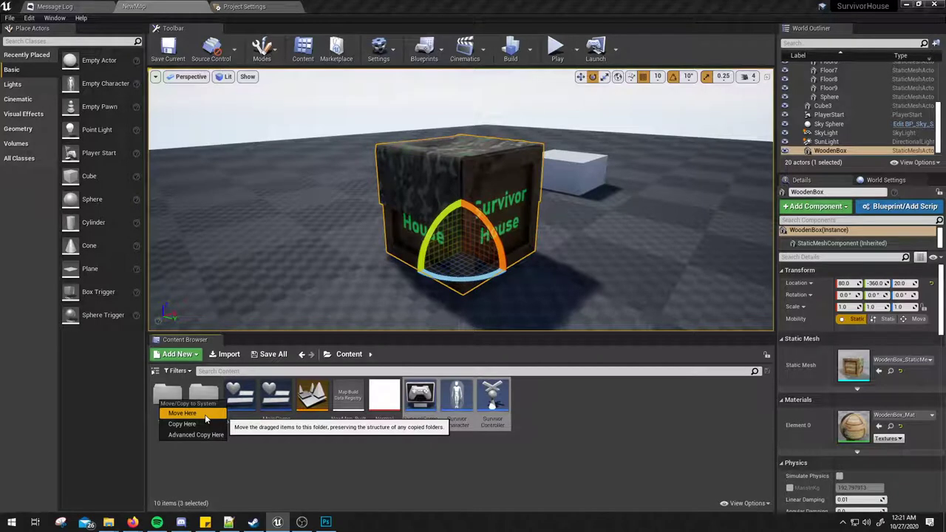
# - Dismiss the move prompt and set the System folder's colour to black
pyautogui.click(159, 393)
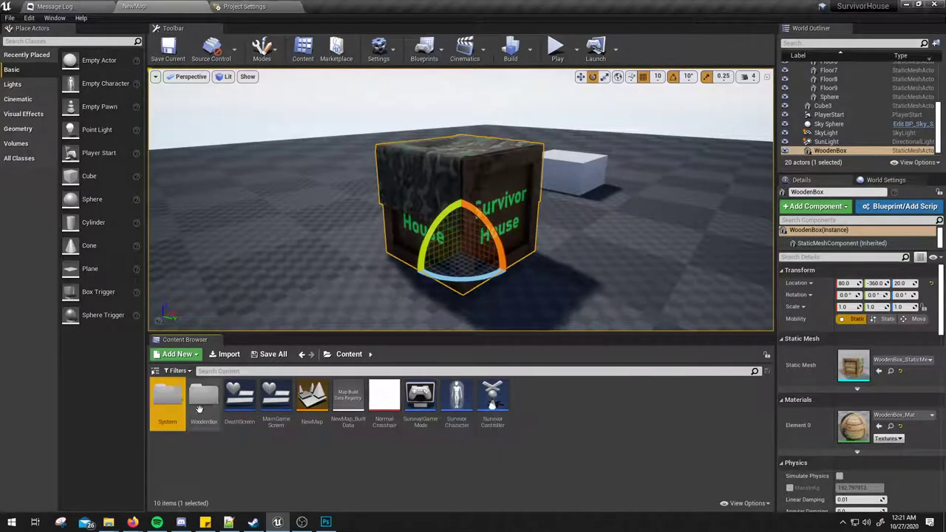
pyautogui.rightClick(169, 400)
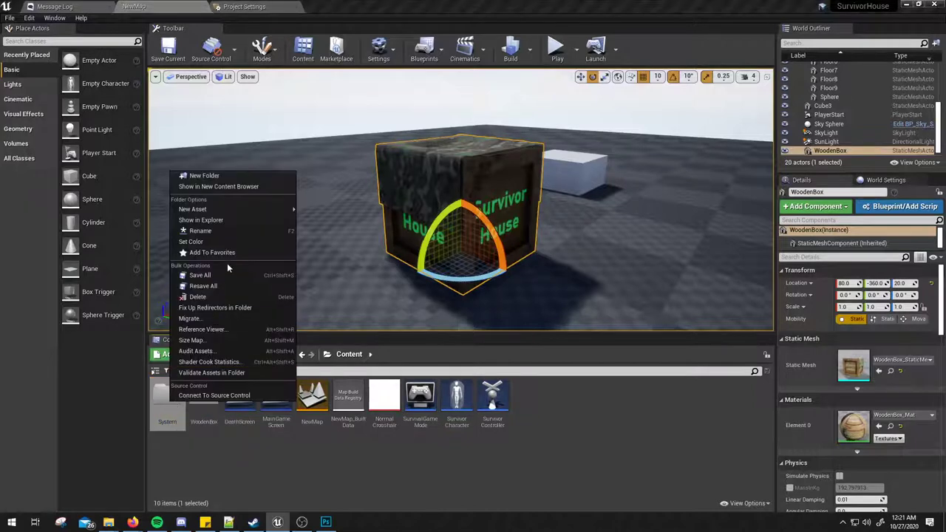
pyautogui.click(234, 243)
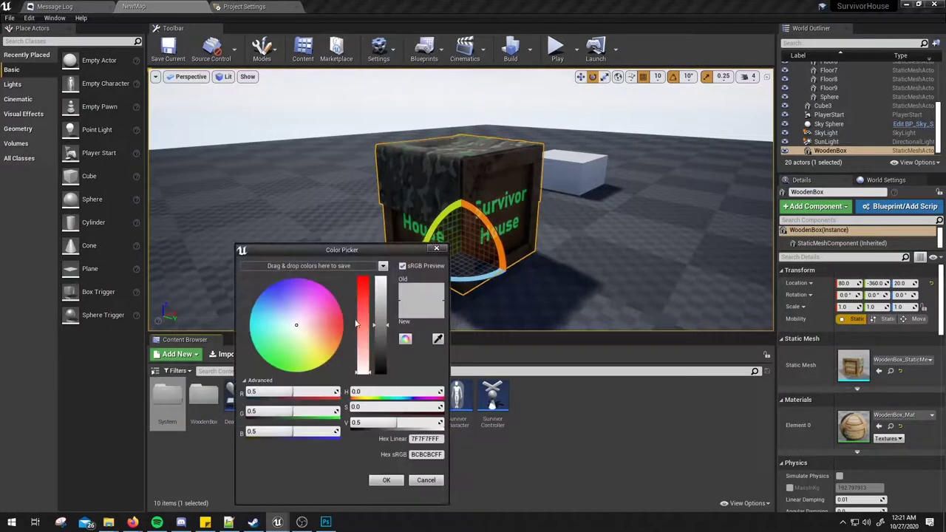
pyautogui.click(380, 371)
pyautogui.click(383, 481)
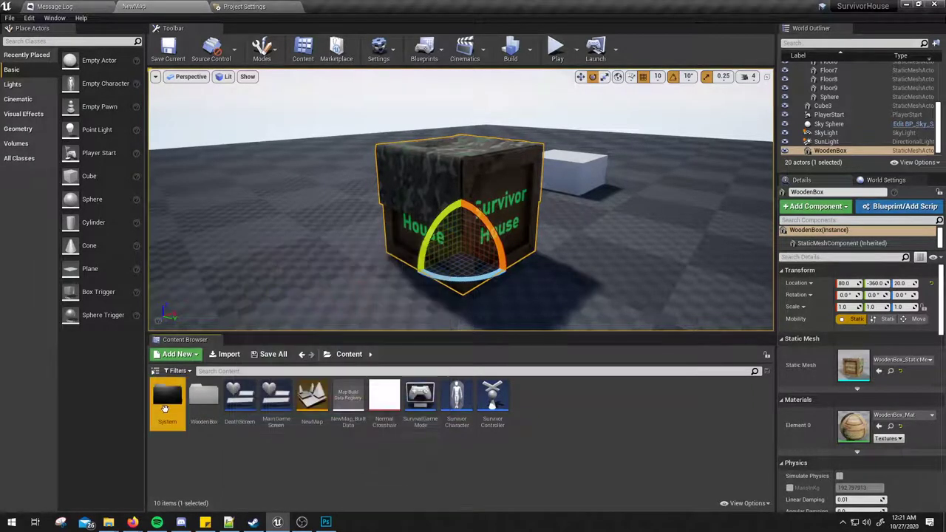
# - Move SurvivalGameMode, SurvivorCharacter and SurvivorController into System and verify its contents
pyautogui.hotkey('shift', 'Right')
pyautogui.hotkey('shift', 'Right')
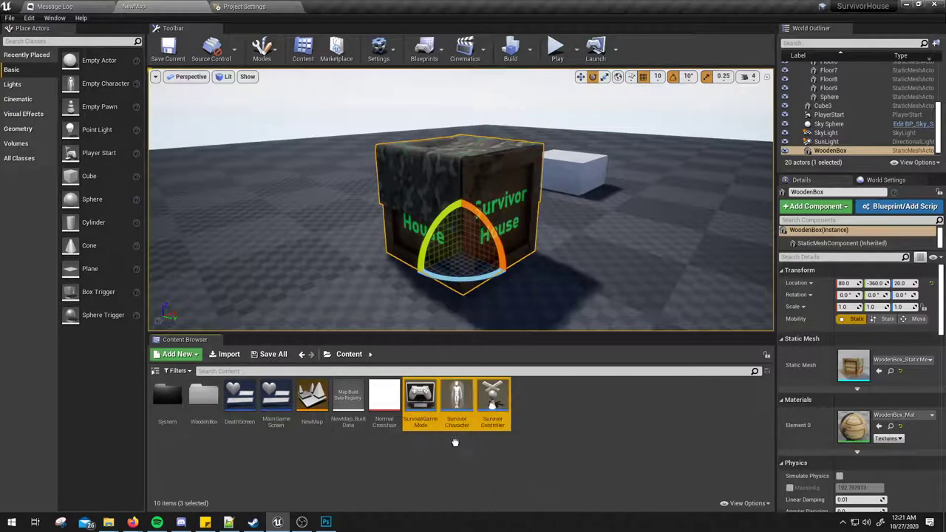
pyautogui.moveTo(456, 414); pyautogui.dragTo(174, 403)
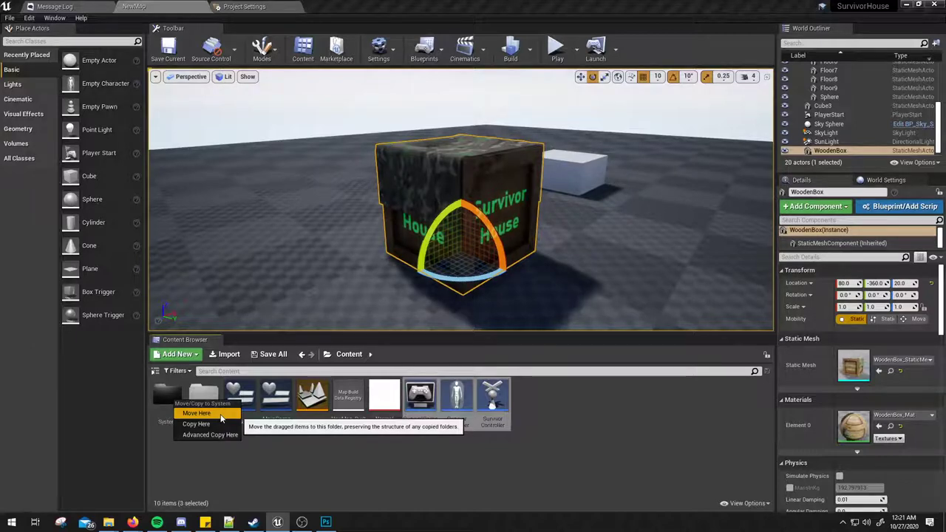
pyautogui.click(220, 415)
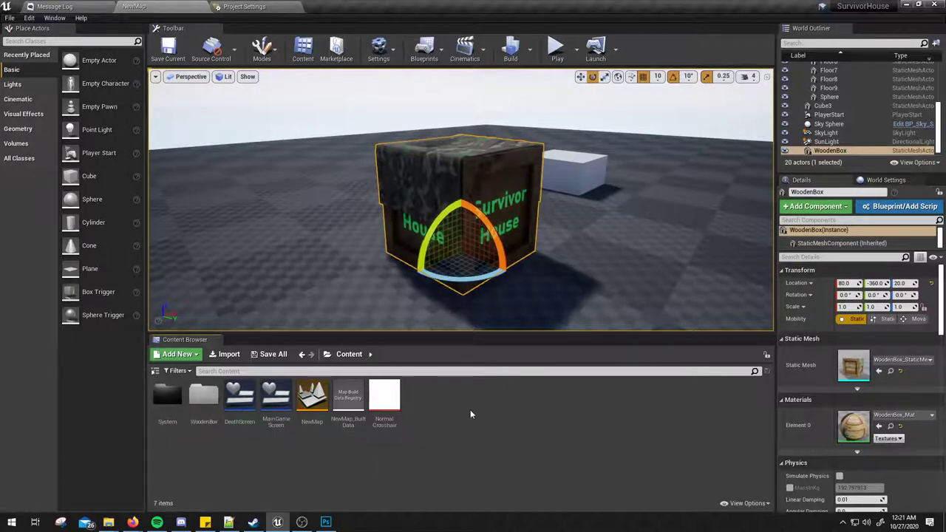
pyautogui.doubleClick(167, 396)
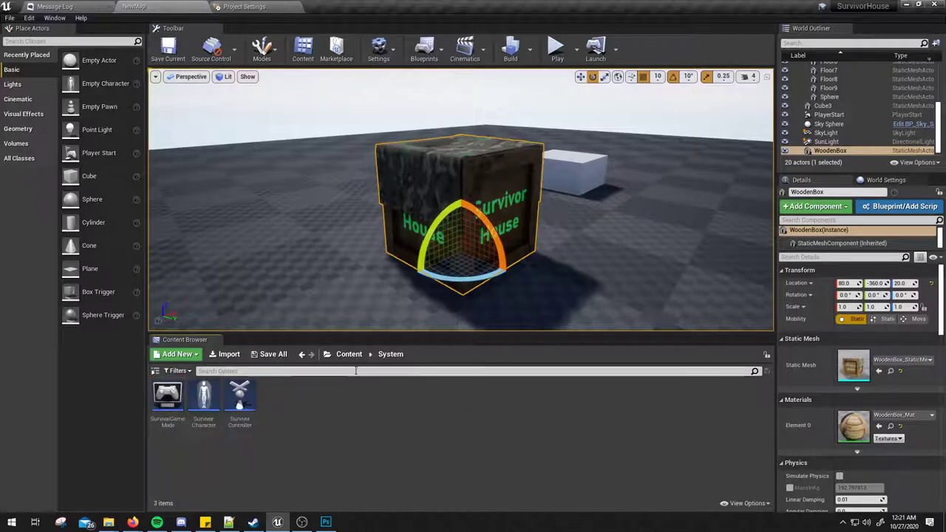
pyautogui.click(349, 354)
# - Create a new Content folder named Widget, correcting it from 'Widgets'
pyautogui.rightClick(458, 407)
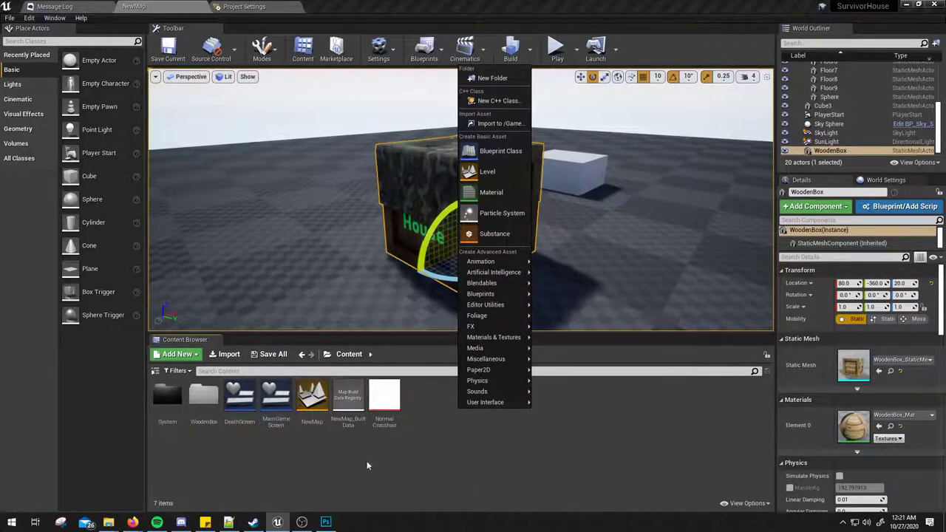
pyautogui.click(354, 425)
pyautogui.click(384, 403)
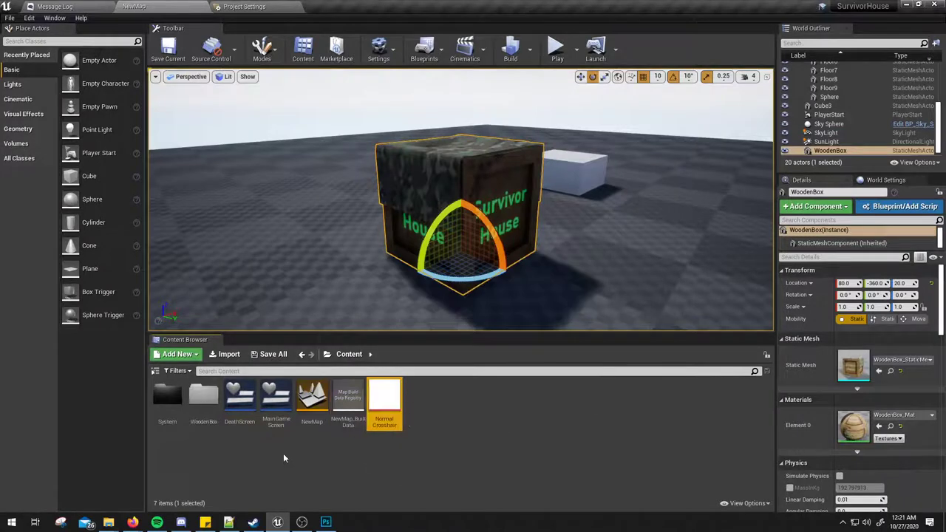
pyautogui.click(239, 402)
pyautogui.rightClick(451, 384)
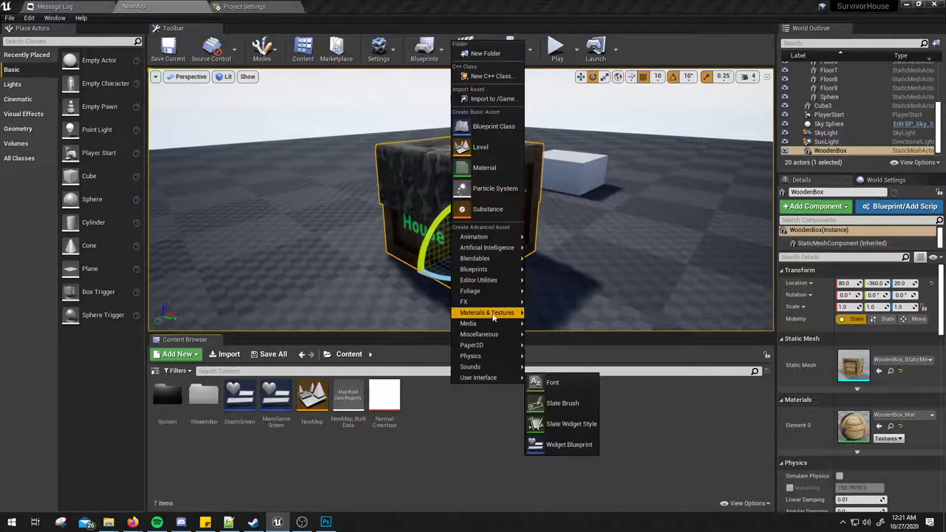
pyautogui.click(500, 61)
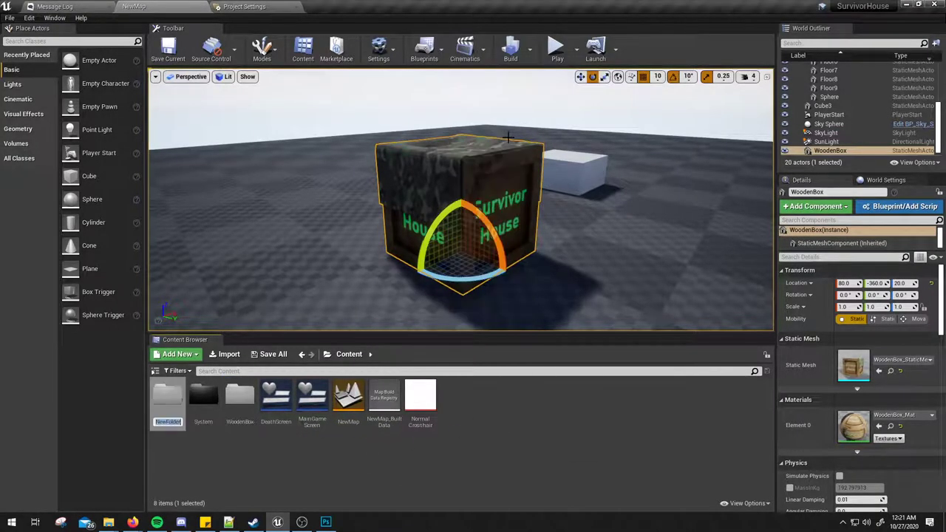
pyautogui.write('Widgets')
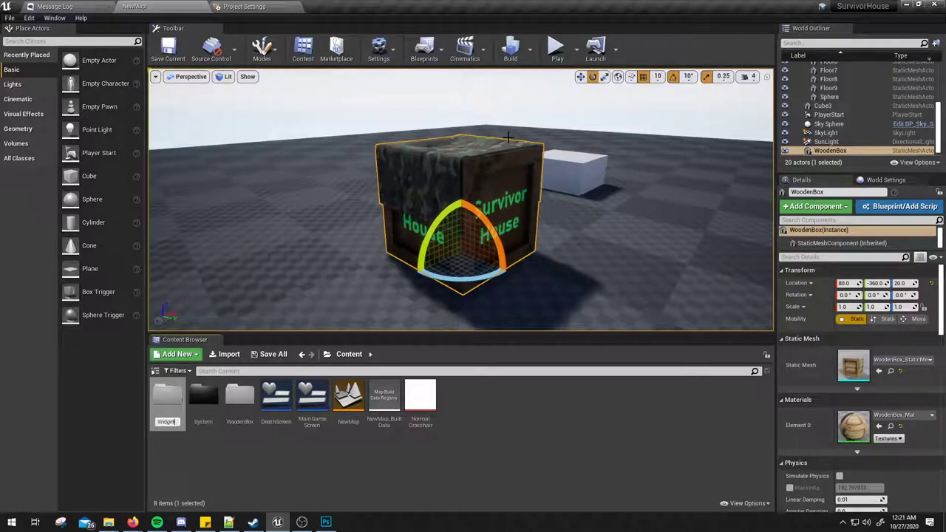
pyautogui.press('Return')
pyautogui.click(213, 340)
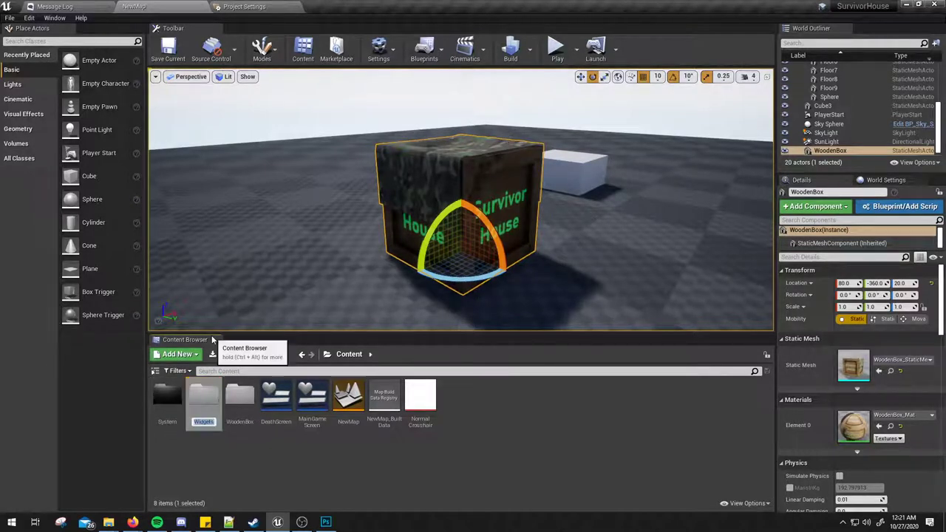
pyautogui.press('BackSpace')
pyautogui.press('Return')
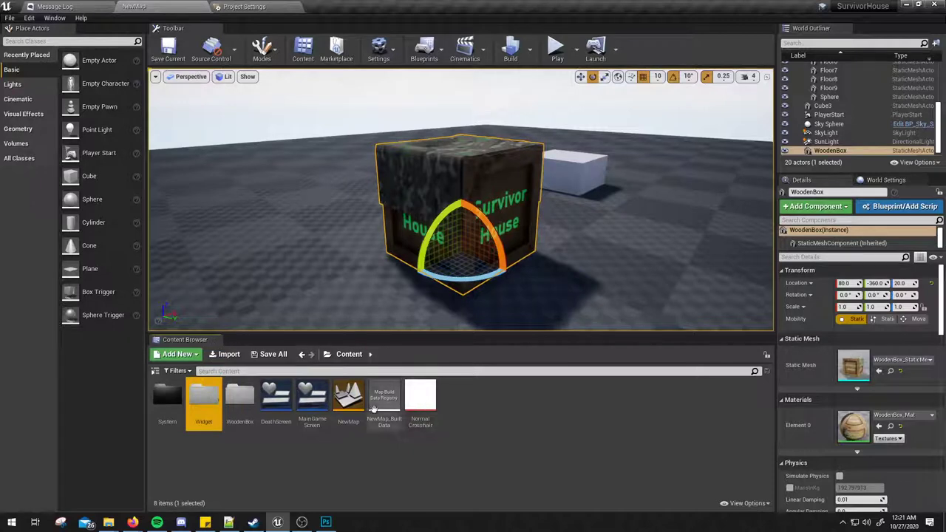
# - Move DeathScreen and MainGameScreen into the Widget folder
pyautogui.click(311, 403)
pyautogui.keyDown('ctrl'); pyautogui.click(276, 403); pyautogui.keyUp('ctrl')
pyautogui.moveTo(276, 403)
pyautogui.mouseDown()
pyautogui.moveTo(243, 438)
pyautogui.moveTo(244, 416)
pyautogui.moveTo(204, 412)
pyautogui.mouseUp()
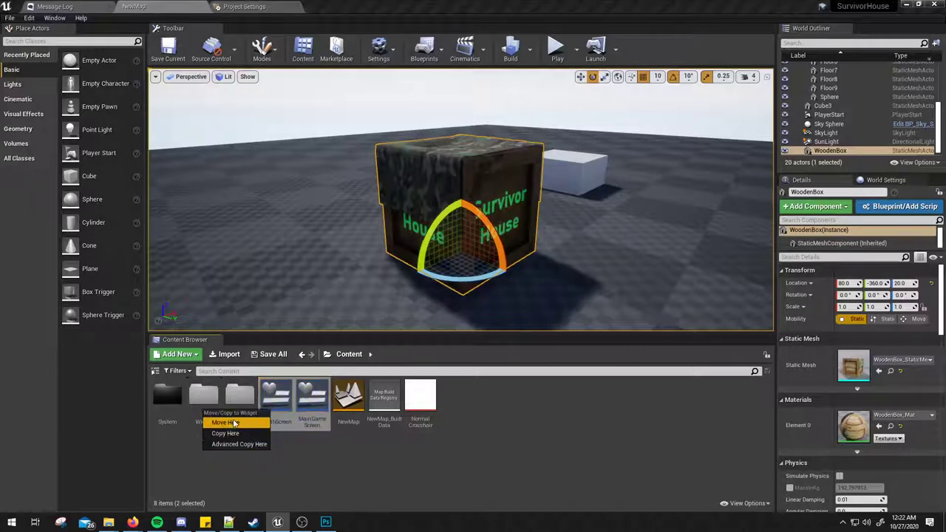
pyautogui.click(230, 423)
# - Create a new folder named Map in the Content folder
pyautogui.rightClick(341, 470)
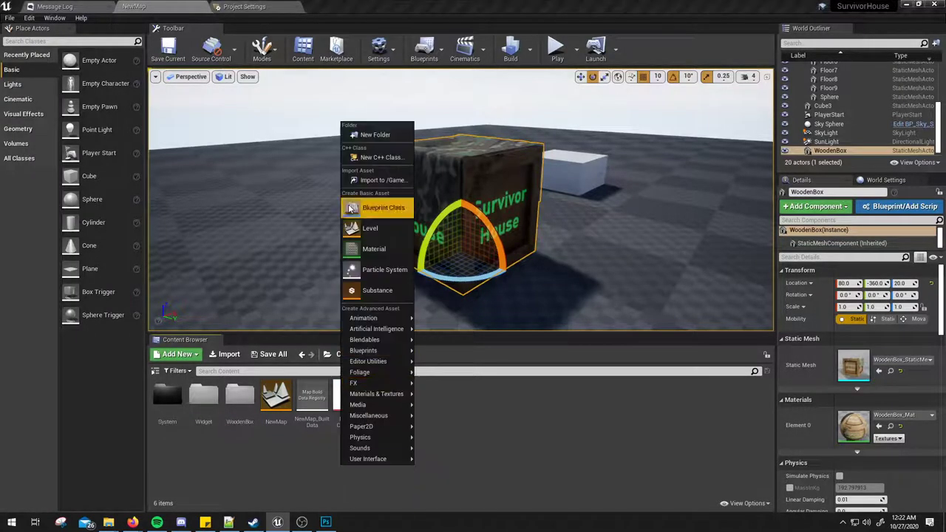
pyautogui.click(366, 132)
pyautogui.write('Map')
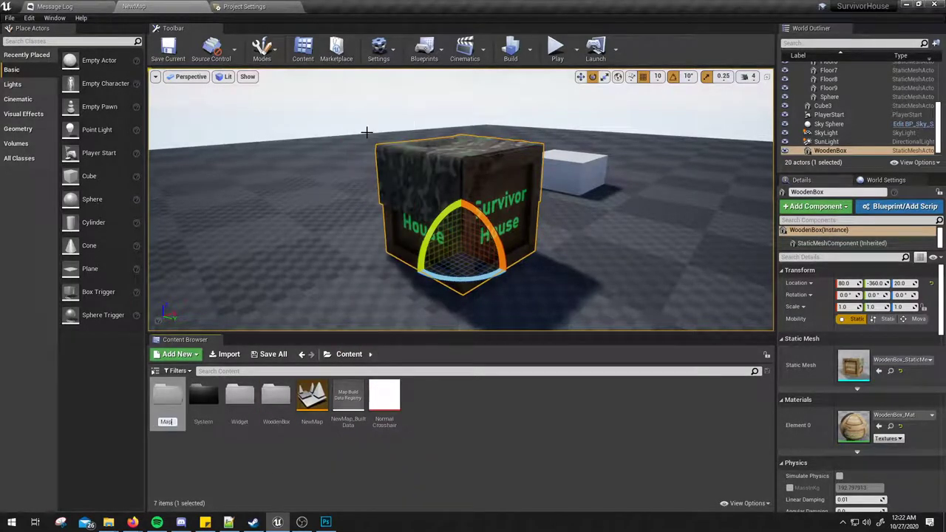
pyautogui.press('Return')
# - Move NewMap and NewMap_BuiltData into the Map folder
pyautogui.click(349, 395)
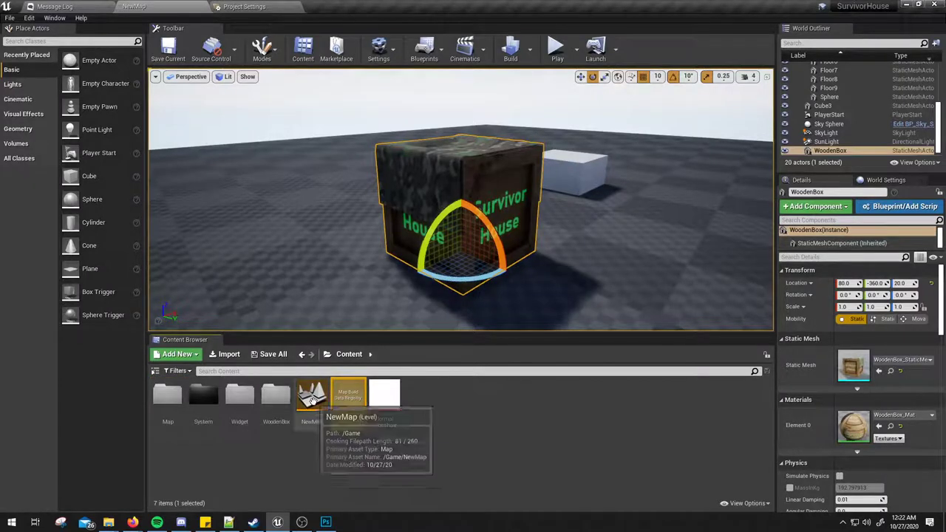
pyautogui.keyDown('ctrl'); pyautogui.click(312, 402); pyautogui.keyUp('ctrl')
pyautogui.moveTo(312, 401); pyautogui.dragTo(167, 398)
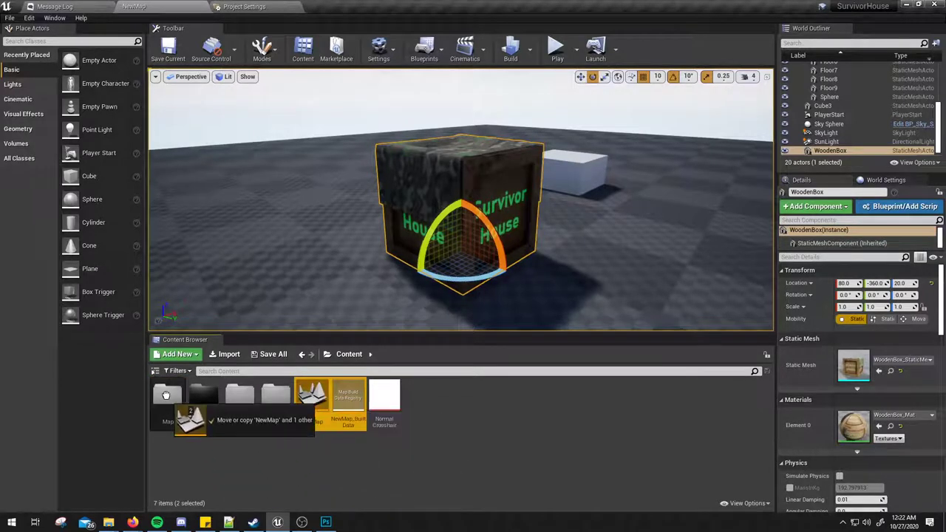
pyautogui.click(304, 436)
pyautogui.click(312, 399)
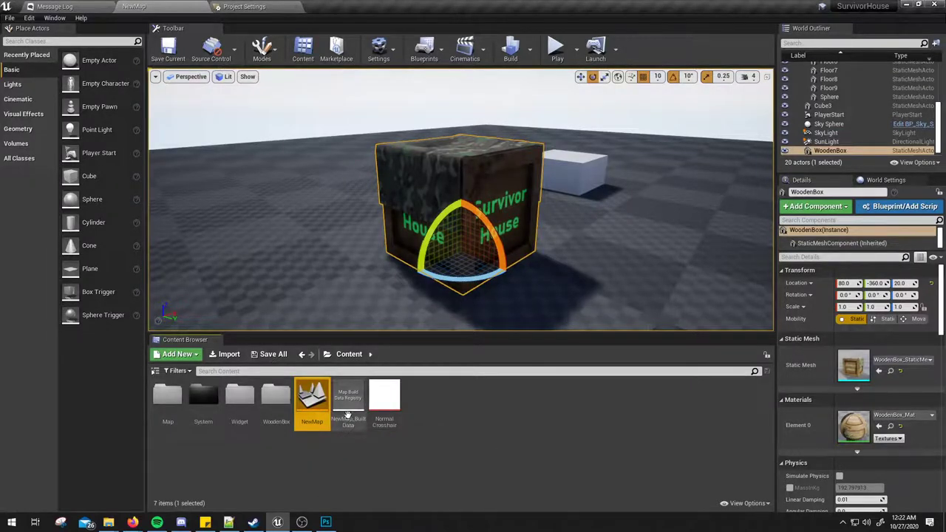
pyautogui.keyDown('ctrl'); pyautogui.click(346, 399); pyautogui.keyUp('ctrl')
pyautogui.moveTo(346, 399); pyautogui.dragTo(173, 401)
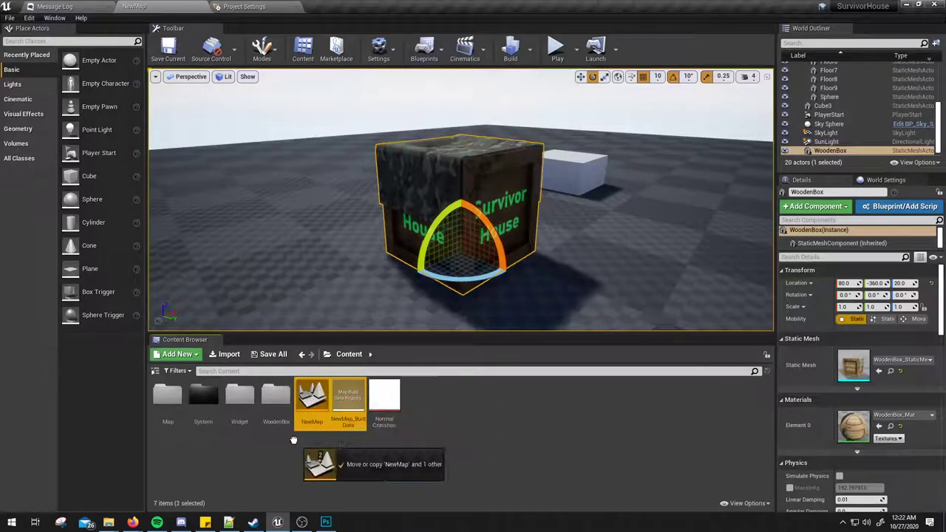
pyautogui.click(193, 405)
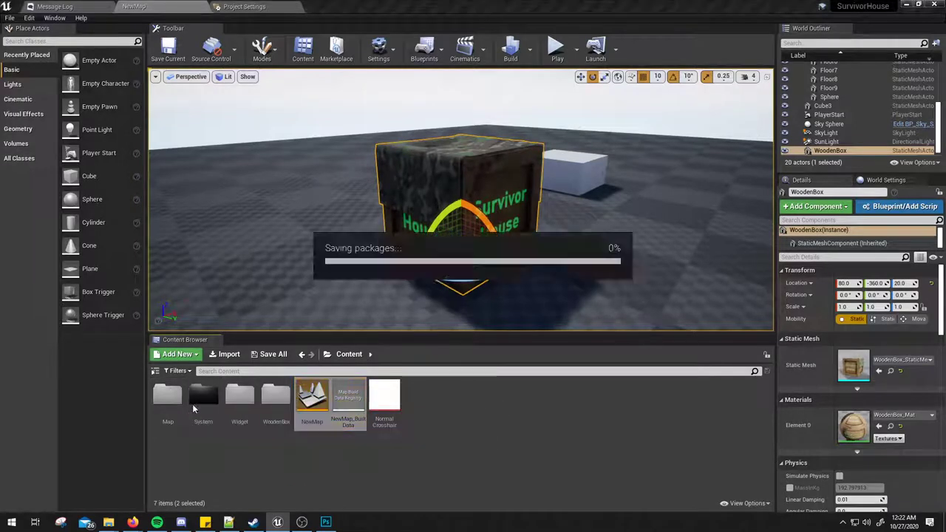
pyautogui.rightClick(369, 443)
# - Create a folder named UI, then briefly play-test the level and stop
pyautogui.click(411, 113)
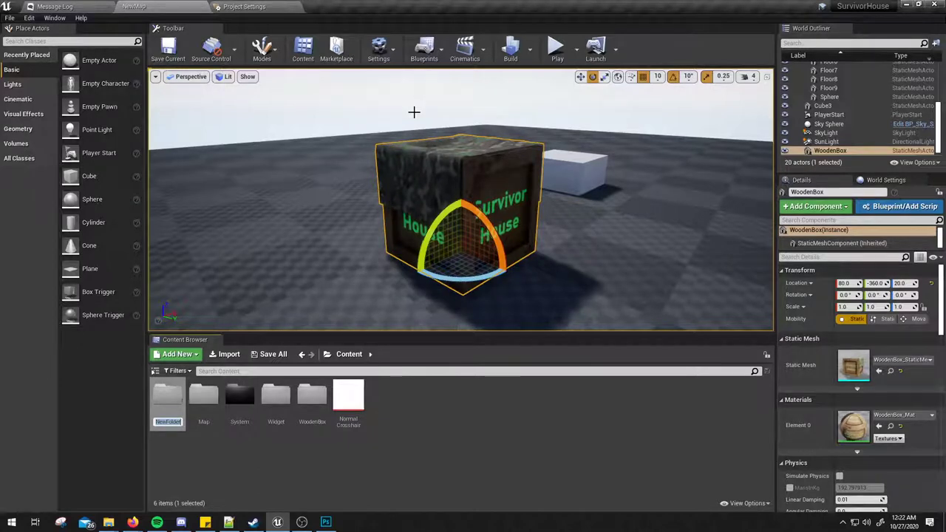
pyautogui.write('UI')
pyautogui.press('Return')
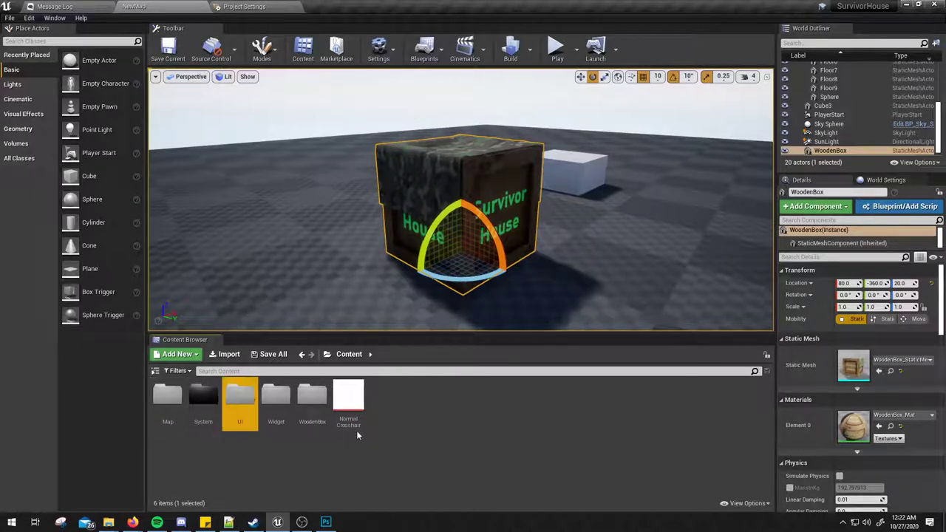
pyautogui.click(557, 48)
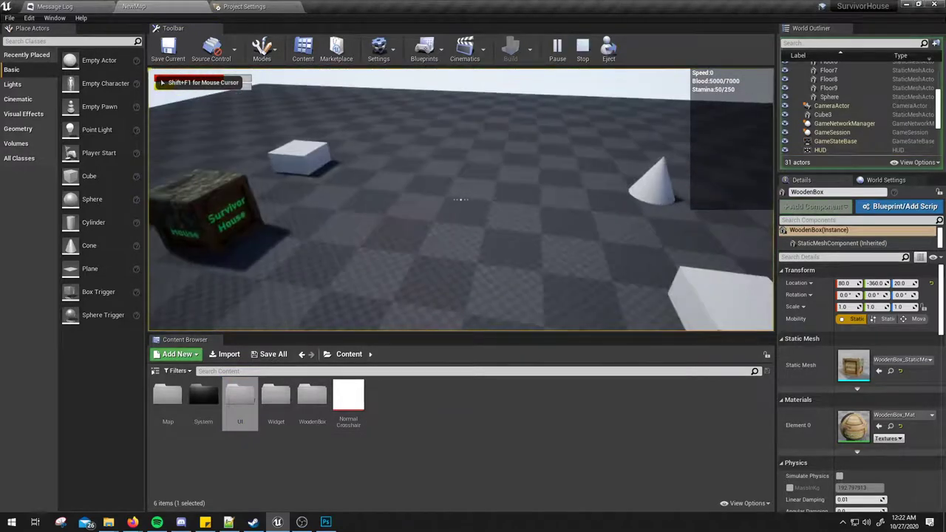
pyautogui.press('Escape')
# - Move the Normal Crosshair texture into the UI folder and open UI
pyautogui.moveTo(348, 396); pyautogui.dragTo(240, 399)
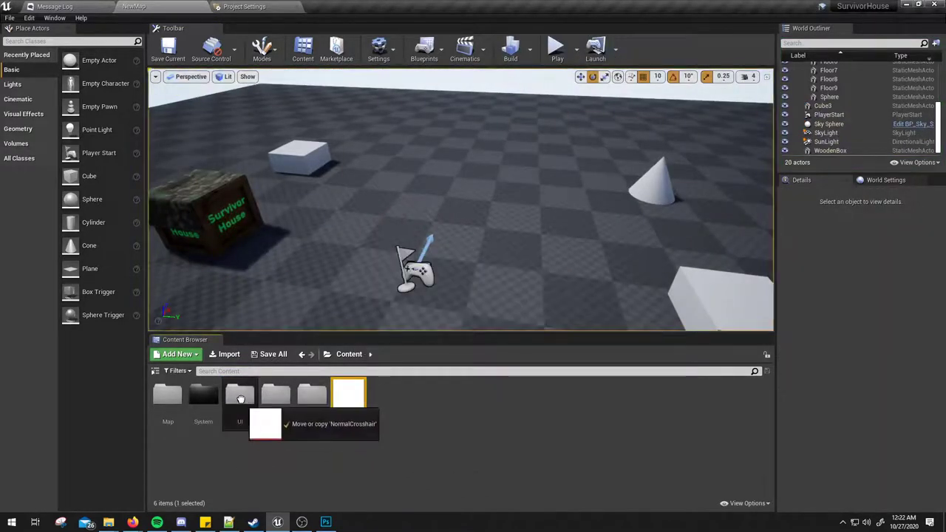
pyautogui.click(259, 411)
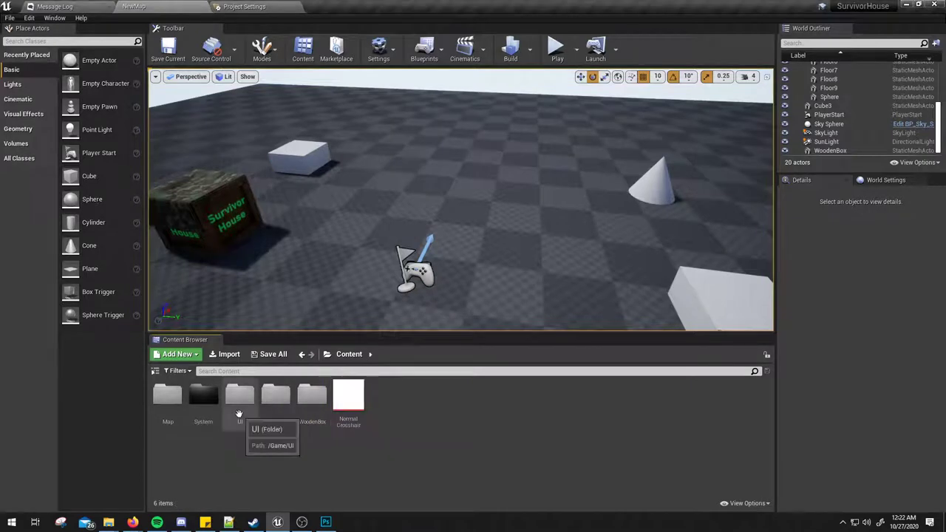
pyautogui.moveTo(348, 395); pyautogui.dragTo(240, 399)
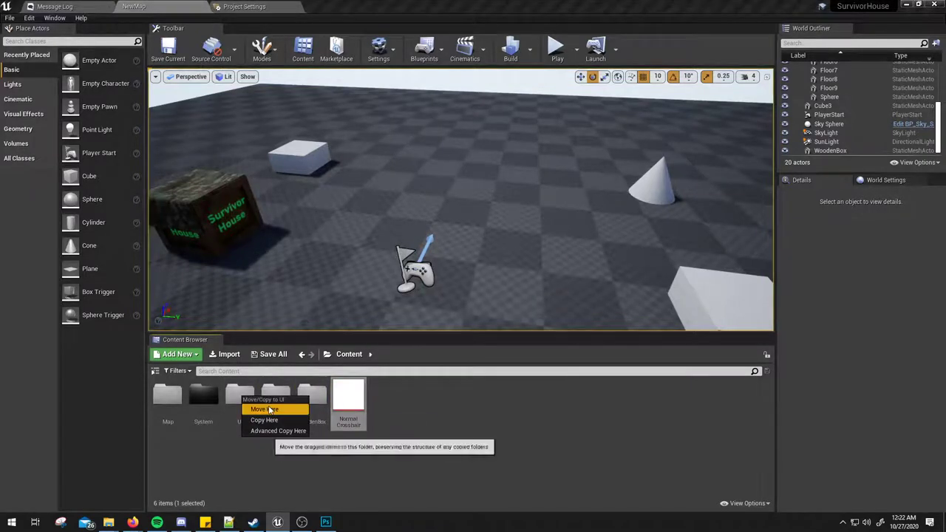
pyautogui.click(264, 409)
pyautogui.doubleClick(240, 395)
pyautogui.click(299, 50)
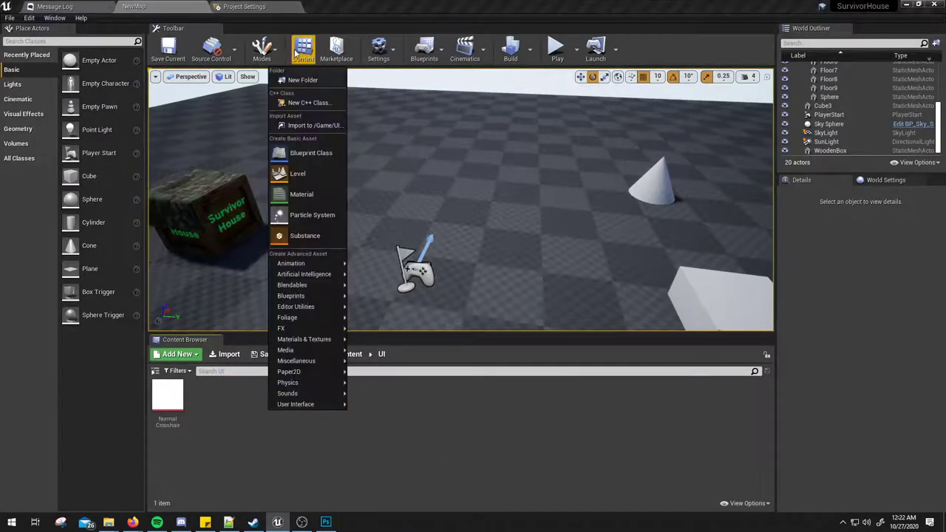
# - Create a Crosshair subfolder inside the UI folder
pyautogui.click(300, 80)
pyautogui.write('Crosshairs')
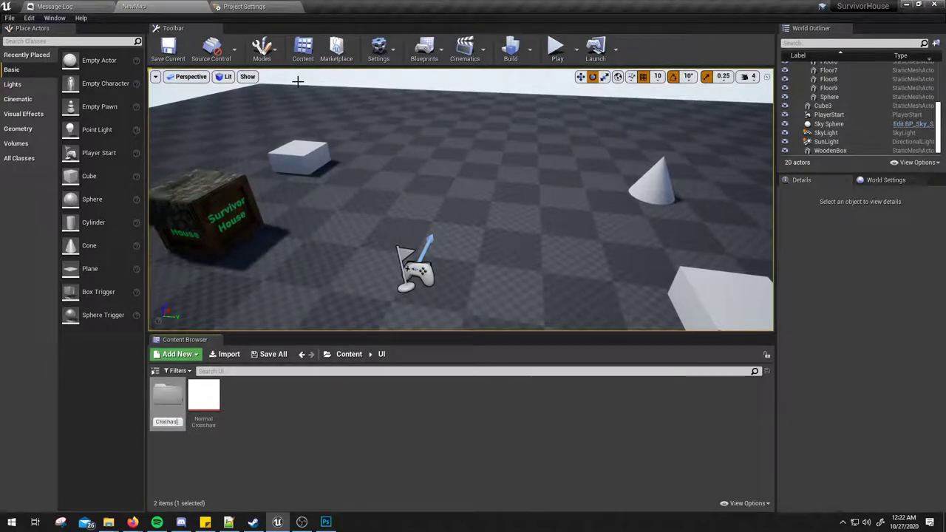
pyautogui.press('Return')
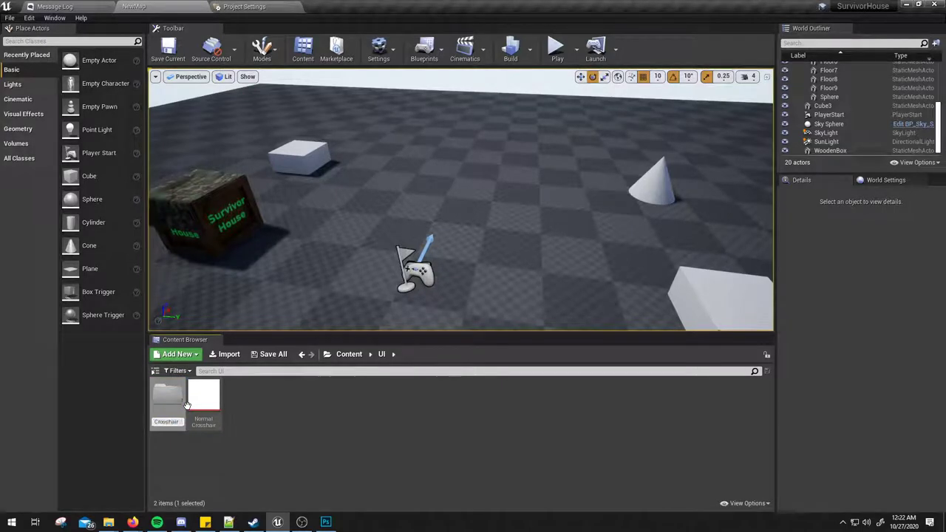
# - Move Normal Crosshair into the Crosshair folder and open that folder
pyautogui.moveTo(204, 395); pyautogui.dragTo(166, 394)
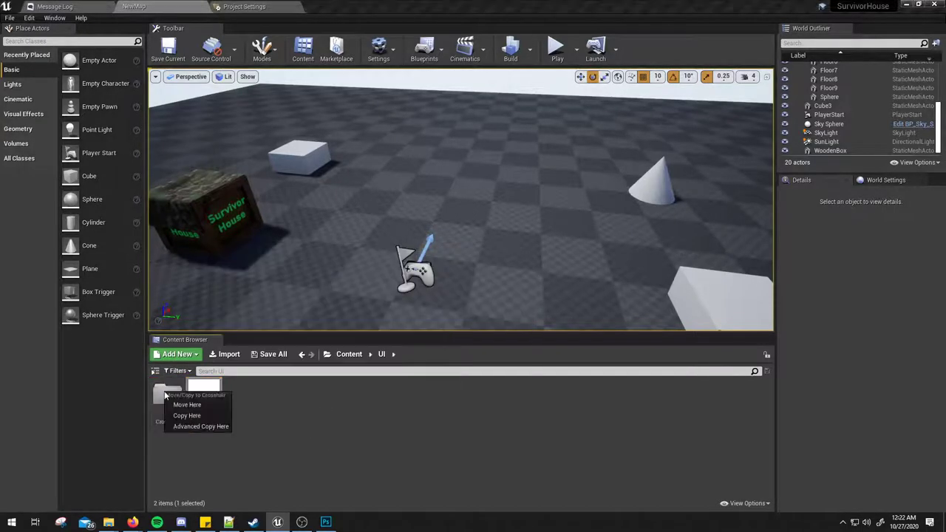
pyautogui.click(201, 406)
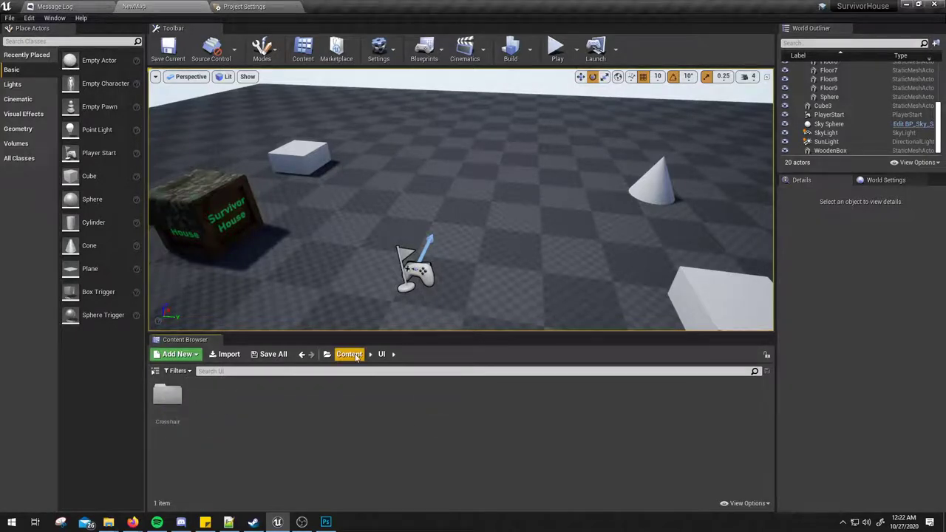
pyautogui.doubleClick(167, 396)
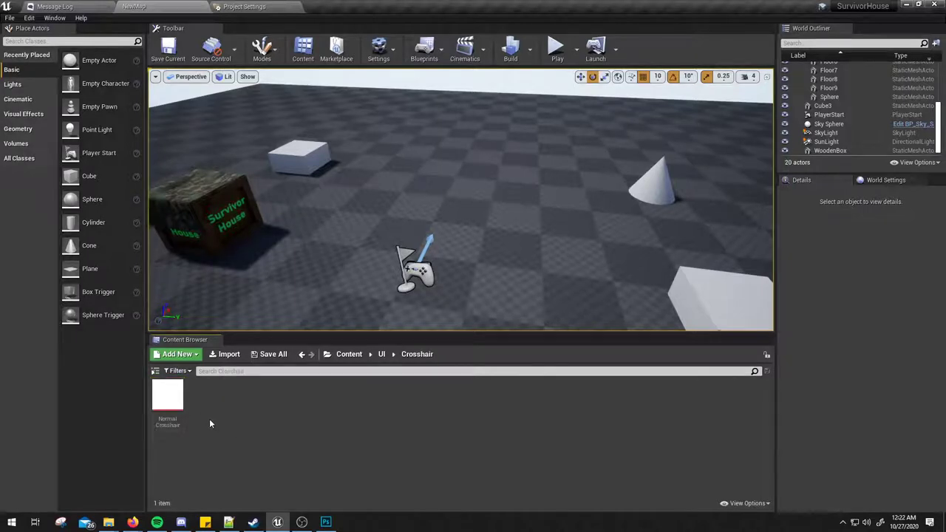
pyautogui.moveTo(169, 402)
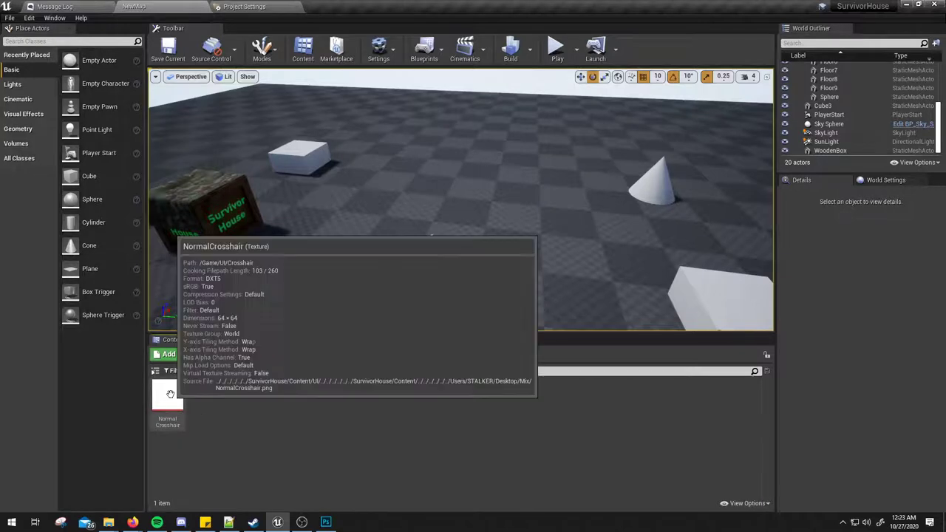
pyautogui.rightClick(166, 401)
pyautogui.click(167, 401)
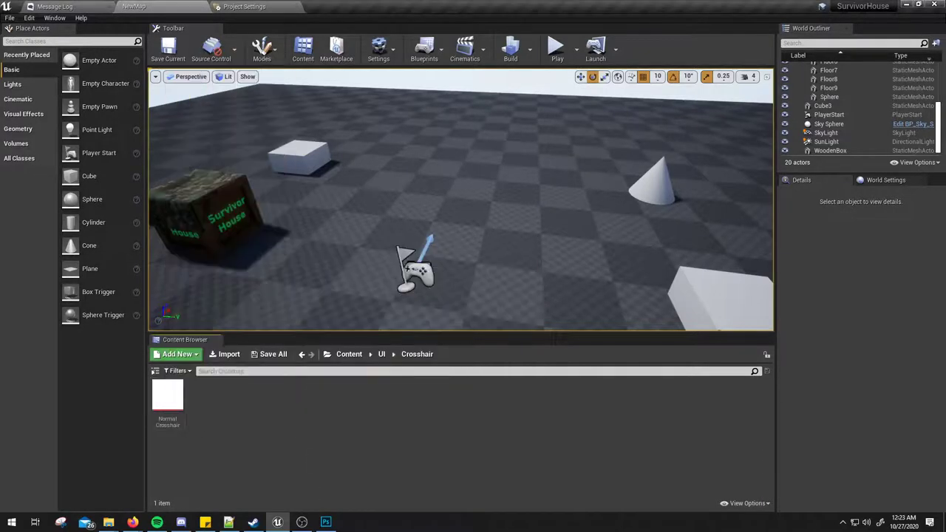
pyautogui.rightClick(168, 403)
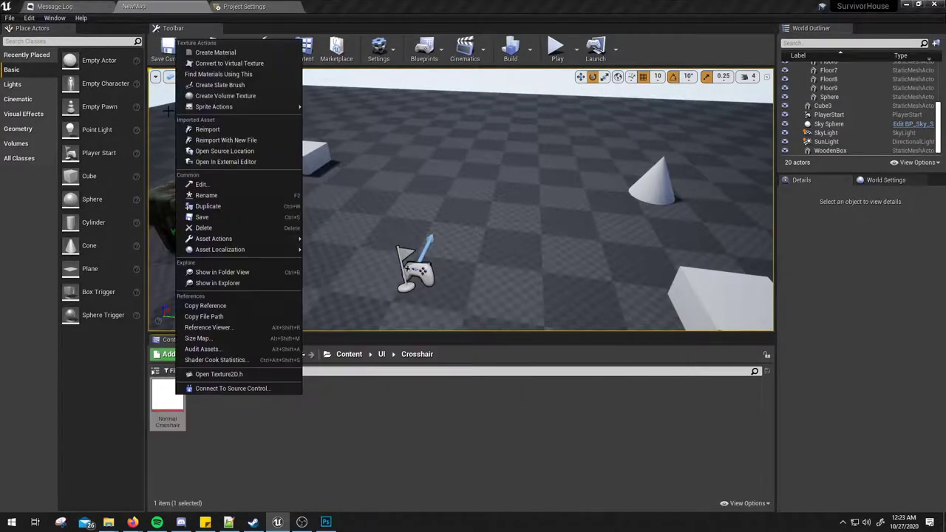
pyautogui.click(336, 412)
pyautogui.moveTo(158, 388)
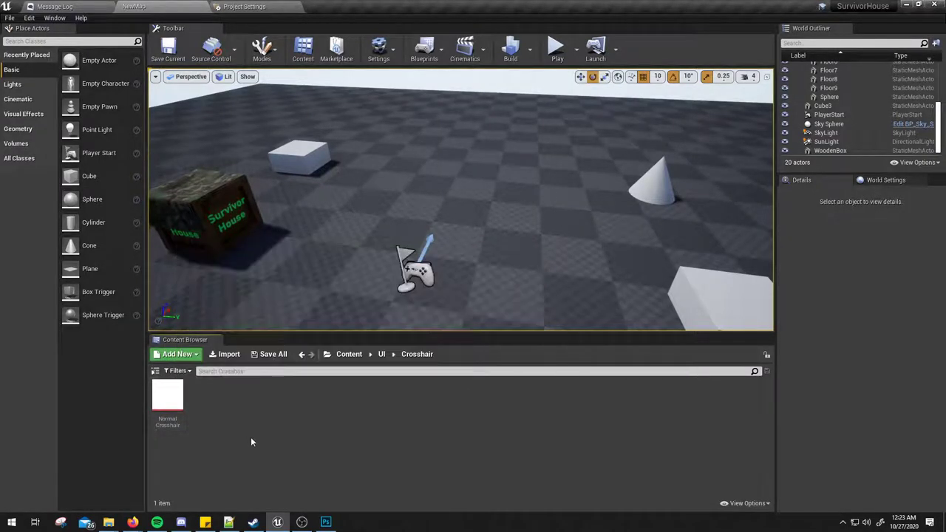
pyautogui.rightClick(164, 408)
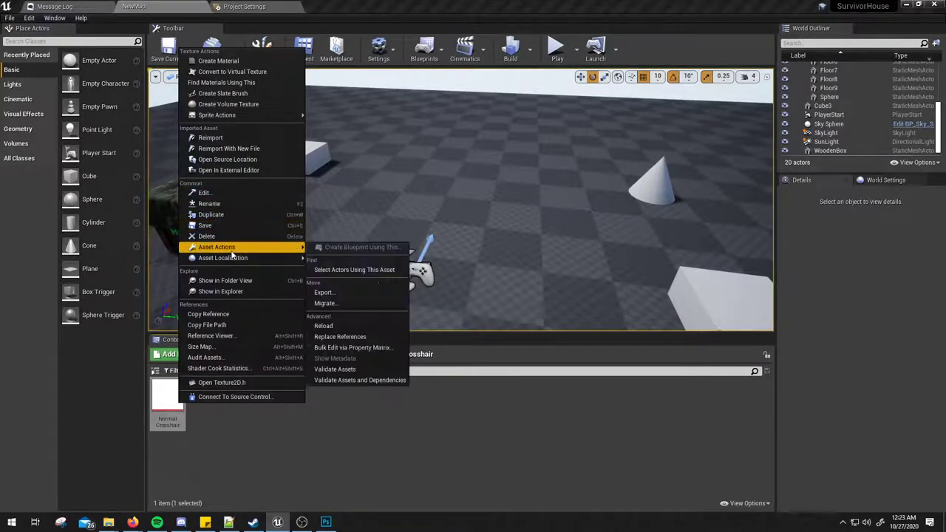
pyautogui.moveTo(222, 247)
pyautogui.click(167, 405)
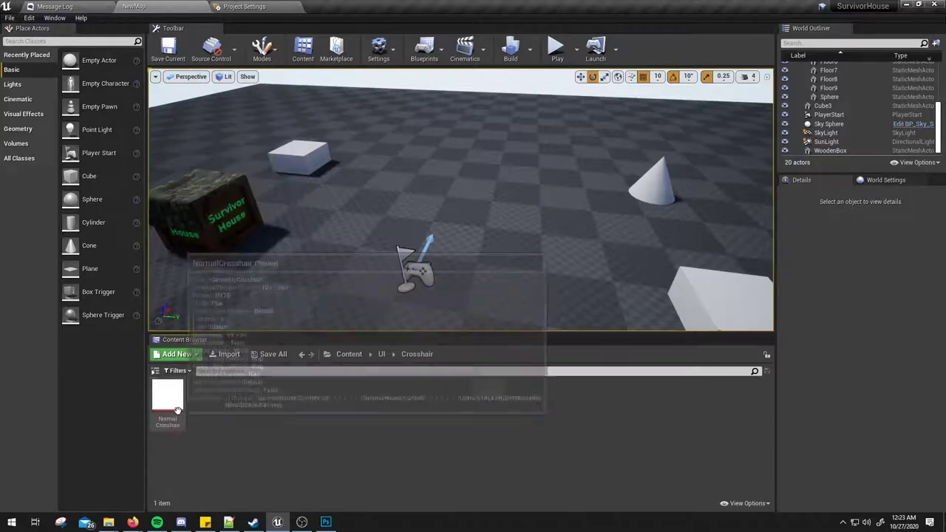
pyautogui.rightClick(167, 411)
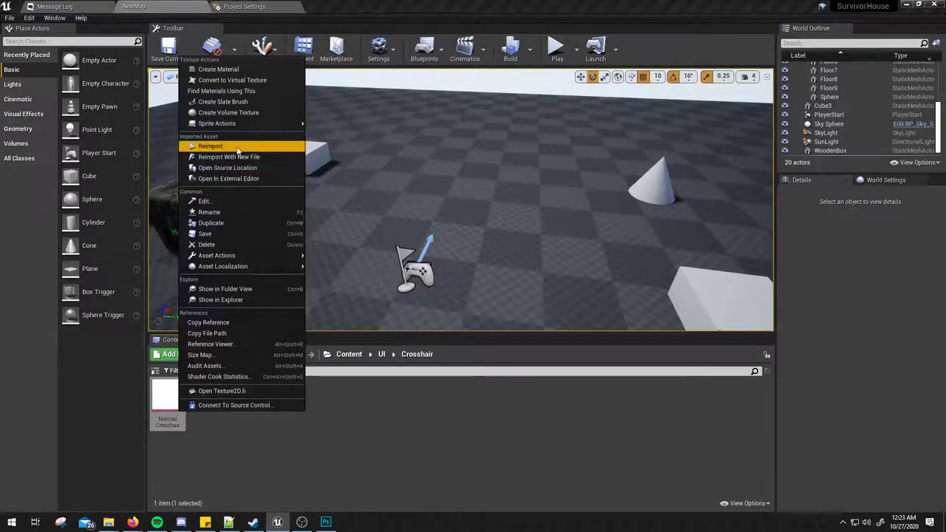
pyautogui.click(214, 299)
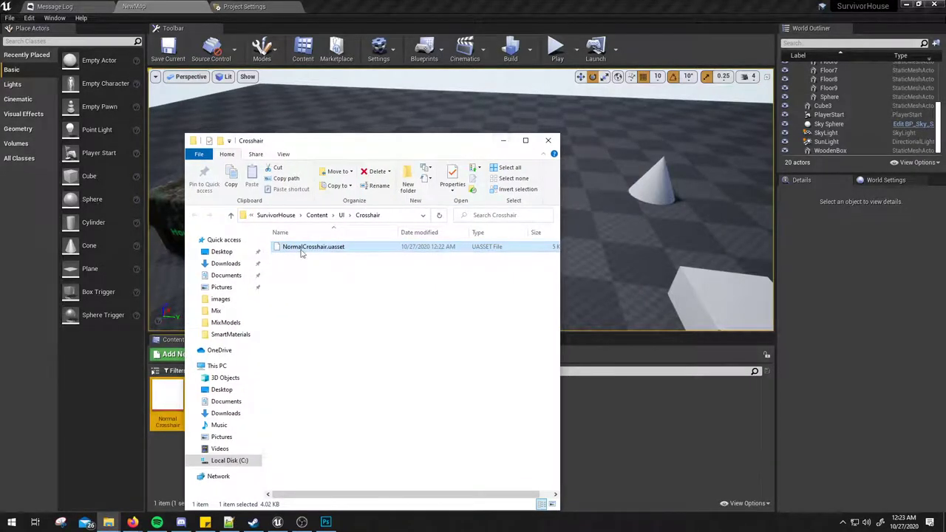
# - Migrate Normal Crosshair to Desktop/YT_Assets, accepting the non-project destination folder
pyautogui.click(503, 142)
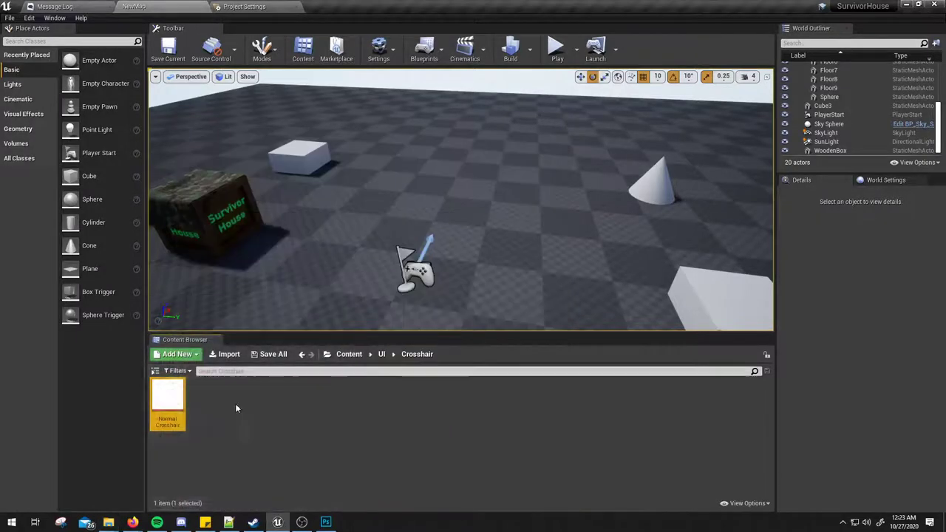
pyautogui.rightClick(178, 395)
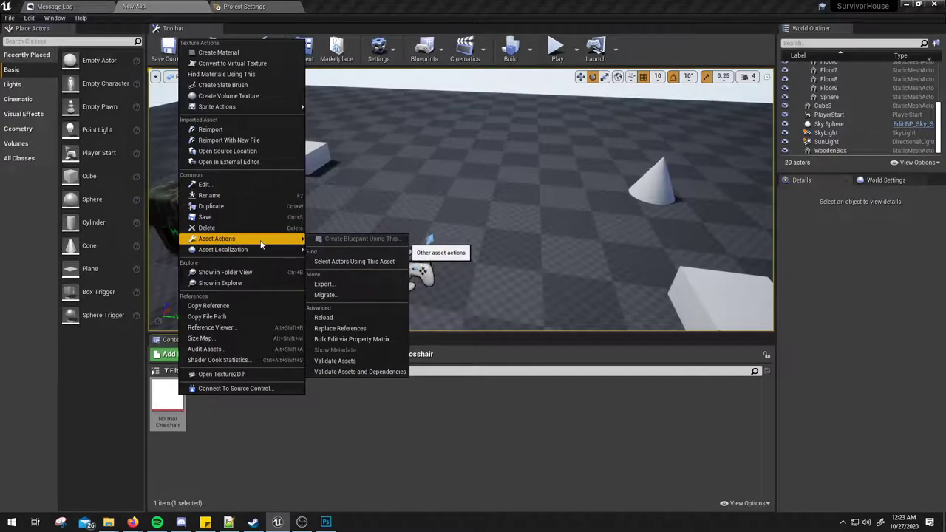
pyautogui.click(325, 295)
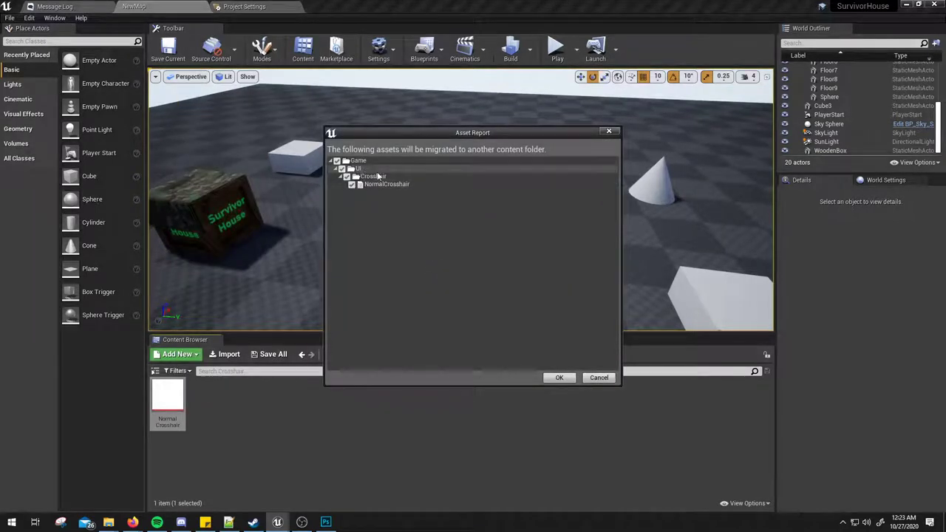
pyautogui.click(563, 380)
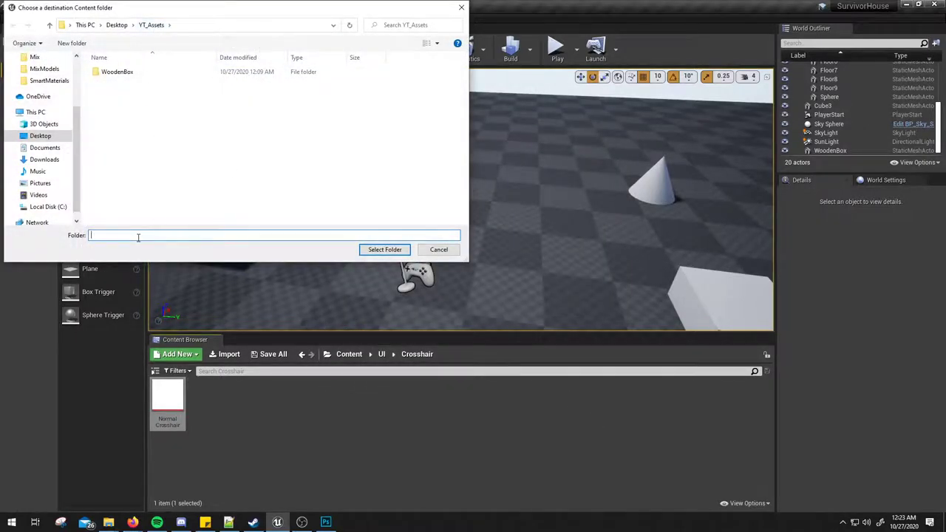
pyautogui.press('Return')
pyautogui.click(539, 293)
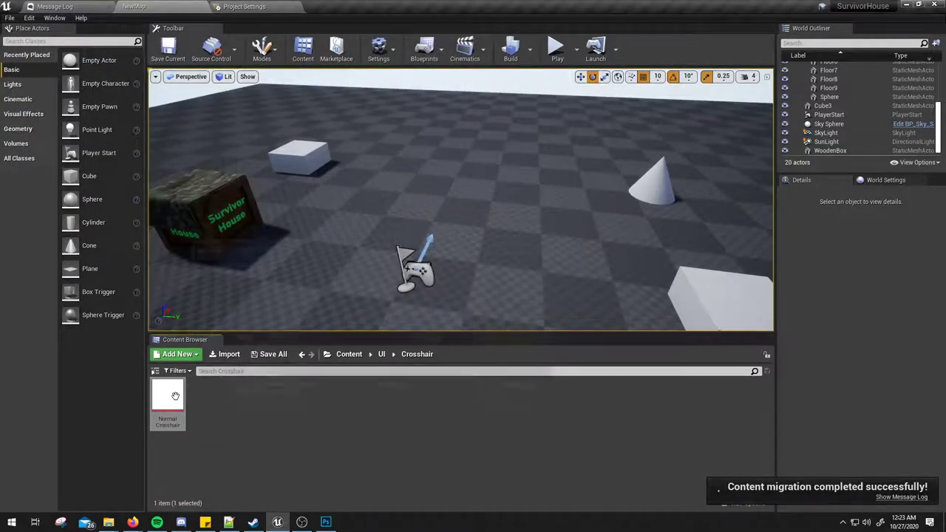
pyautogui.moveTo(184, 399)
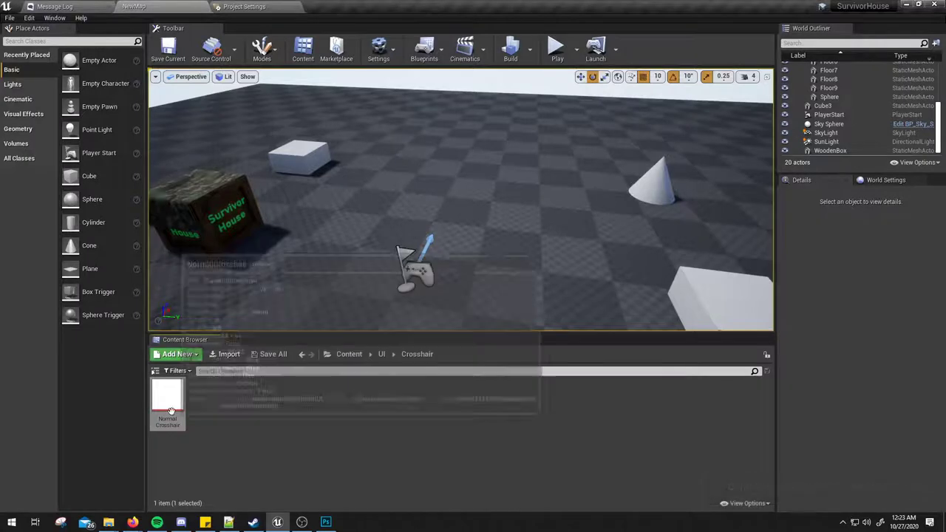
# - Go back to the top Content folder, check inside Map, and return to Content
pyautogui.click(249, 406)
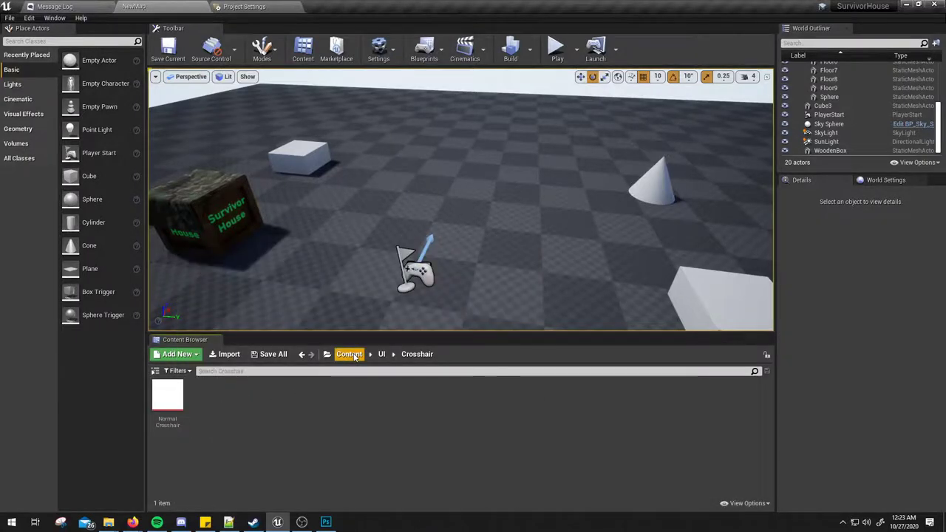
pyautogui.click(353, 356)
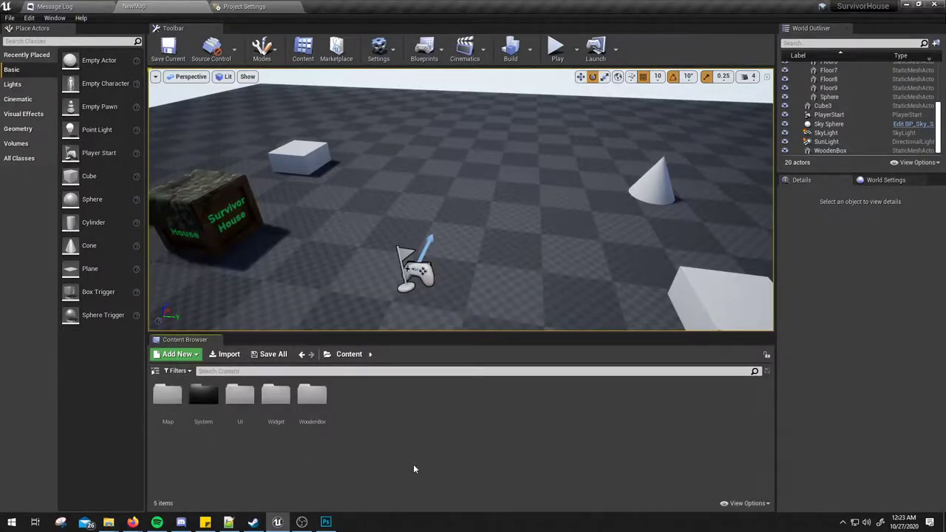
pyautogui.click(312, 397)
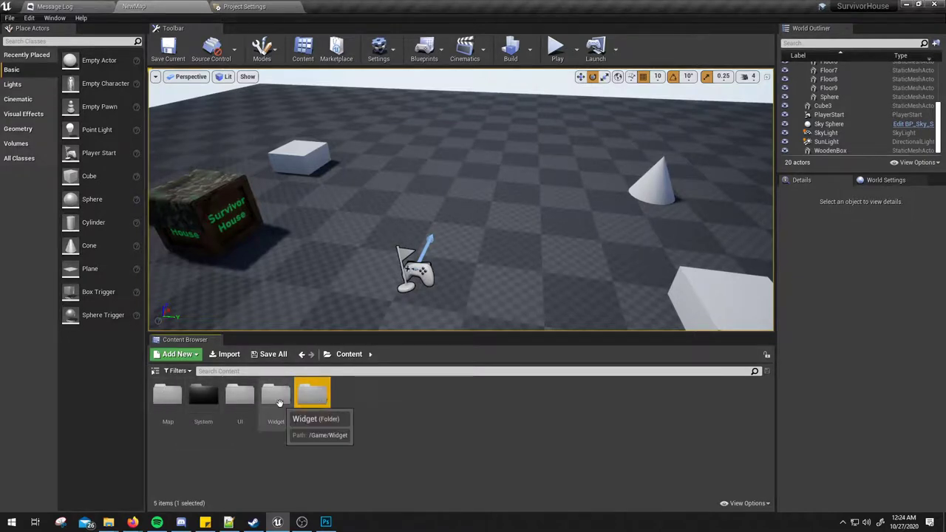
pyautogui.doubleClick(167, 397)
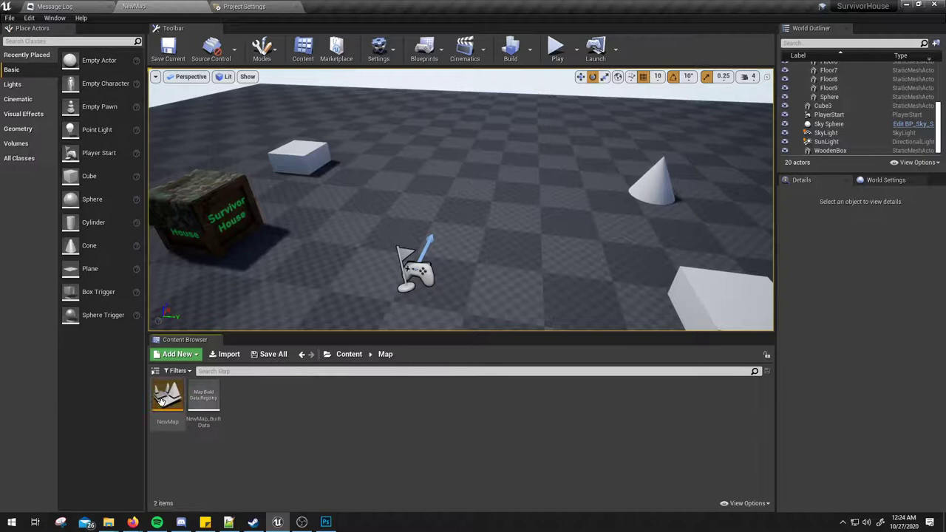
pyautogui.click(349, 356)
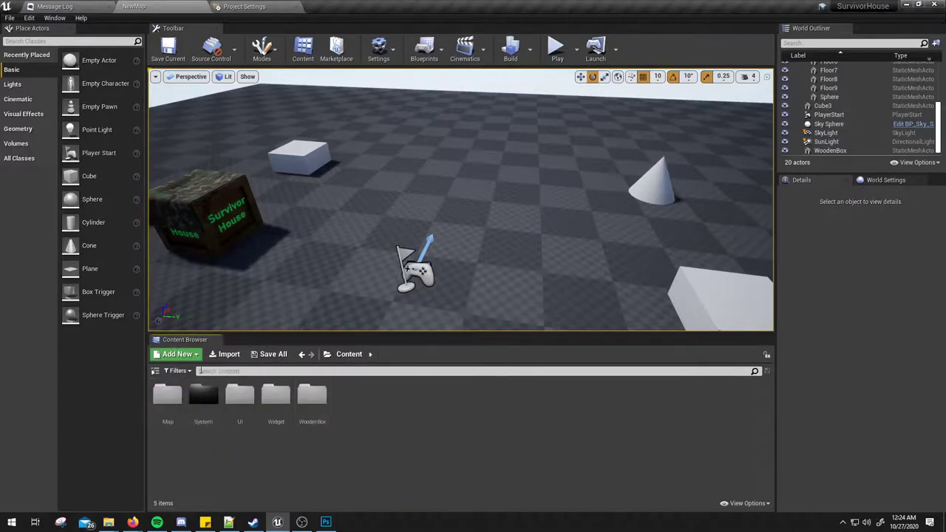